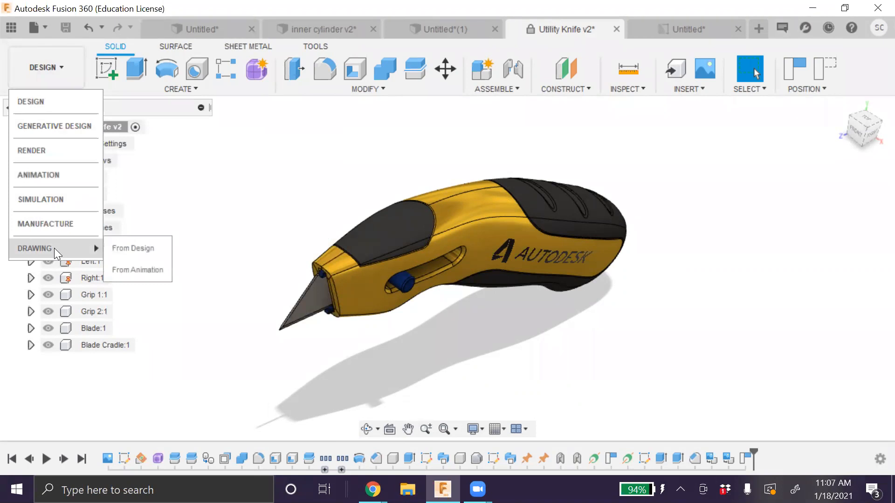
# - Start a drawing from the Utility Knife design, using the full assembly as contents and a newly created drawing as destination
pyautogui.click(127, 247)
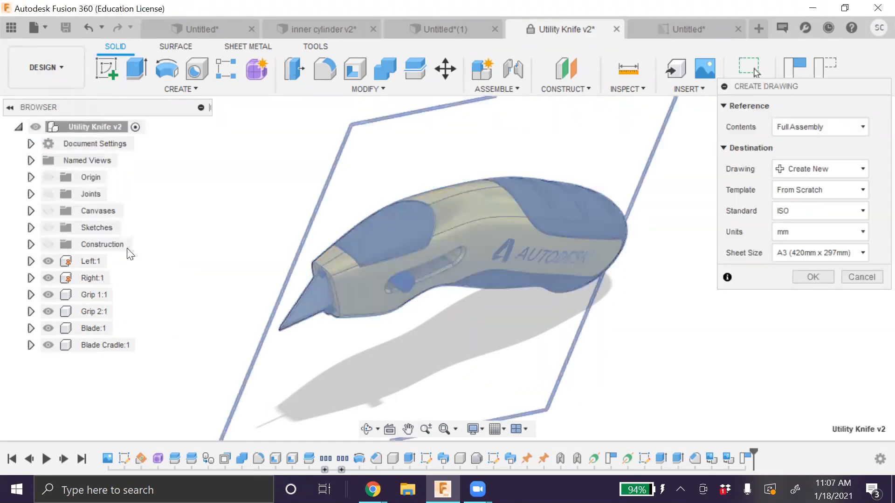
pyautogui.click(836, 127)
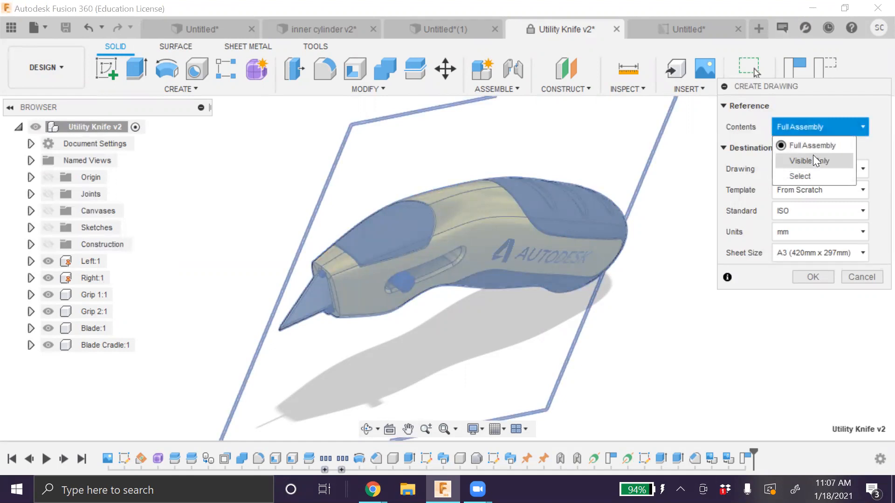
pyautogui.click(815, 149)
pyautogui.click(830, 167)
pyautogui.click(830, 167)
# - Browse the Default Project for a drawing template, close the template selection and choose From Scratch instead
pyautogui.click(830, 187)
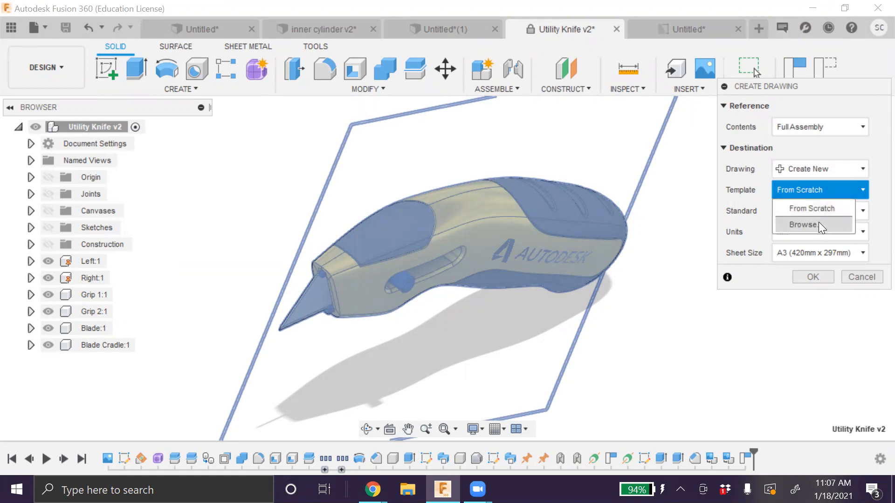
pyautogui.click(818, 223)
pyautogui.click(235, 180)
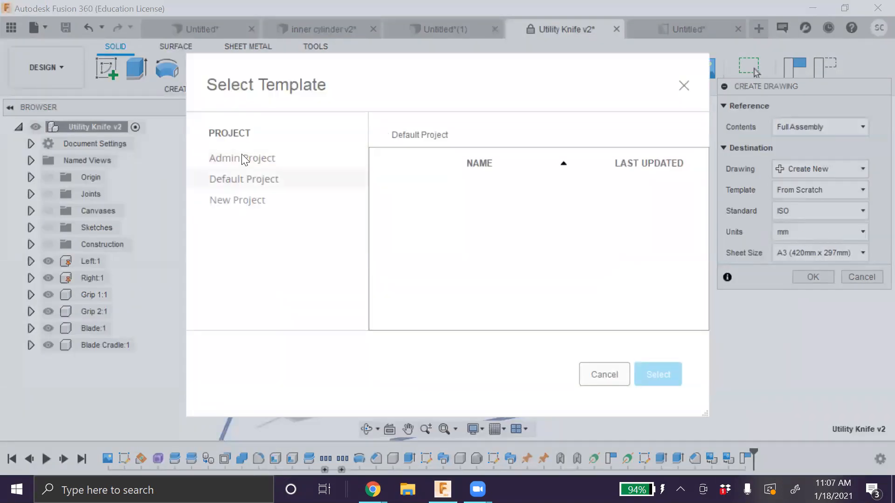
pyautogui.click(683, 85)
pyautogui.click(844, 190)
pyautogui.click(839, 207)
# - Try the ASME standard with the B (17in x 11in) sheet size for the new drawing
pyautogui.click(793, 211)
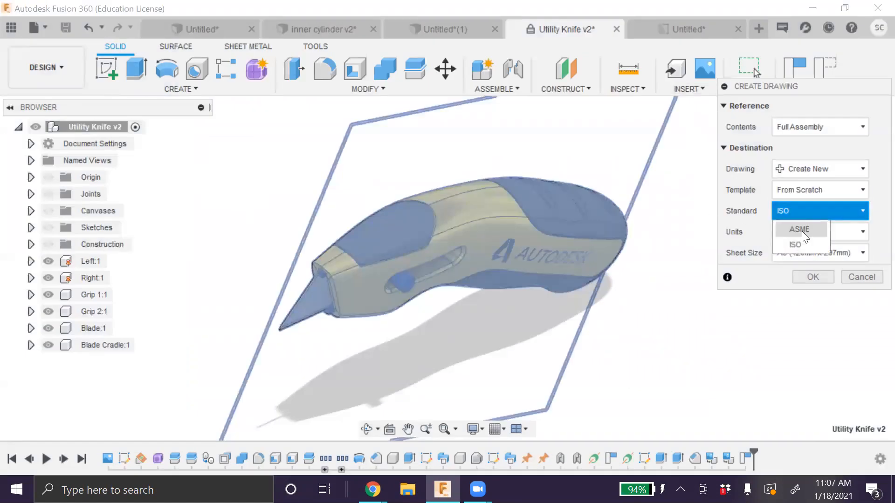
pyautogui.click(806, 228)
pyautogui.click(806, 229)
pyautogui.click(805, 229)
pyautogui.click(801, 252)
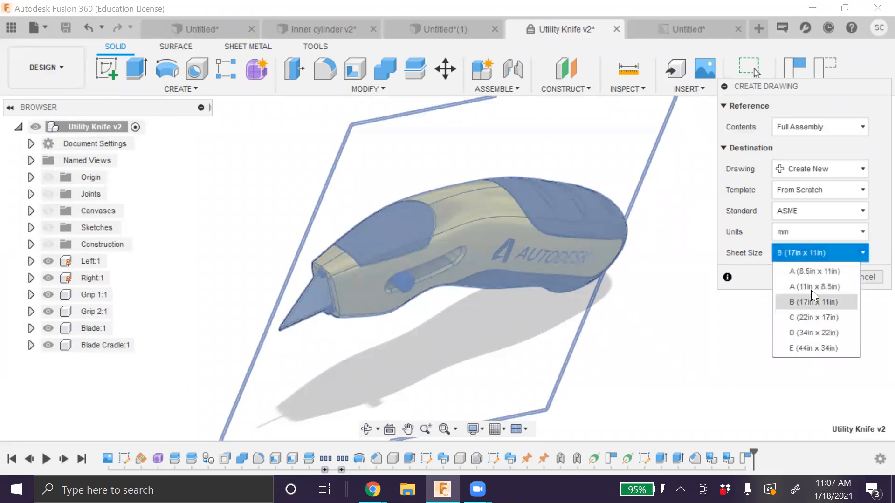
pyautogui.click(811, 302)
# - Set the standard to ISO and the sheet size to A3 (420mm x 297mm), and create the drawing
pyautogui.click(810, 215)
pyautogui.click(804, 242)
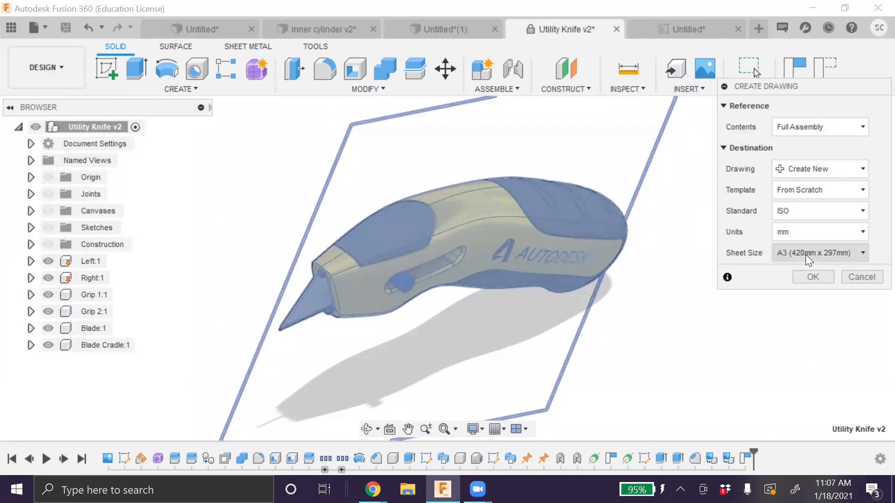
pyautogui.click(805, 254)
pyautogui.click(805, 253)
pyautogui.click(814, 252)
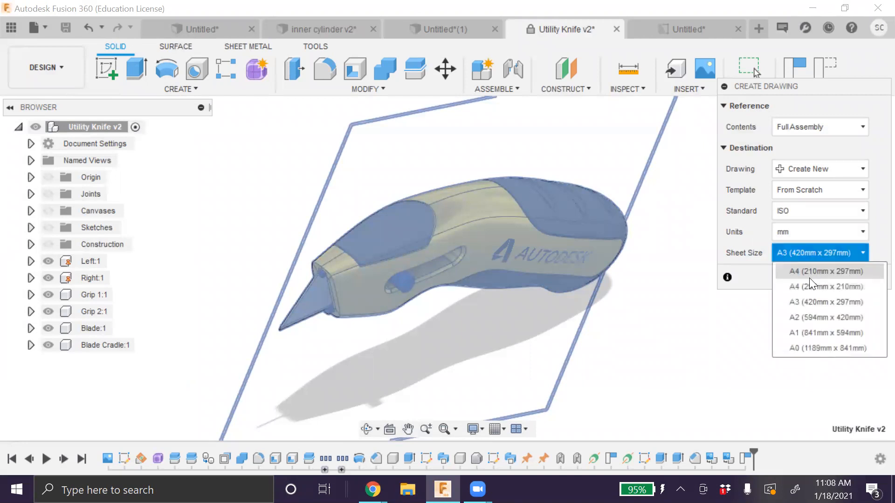
pyautogui.click(810, 300)
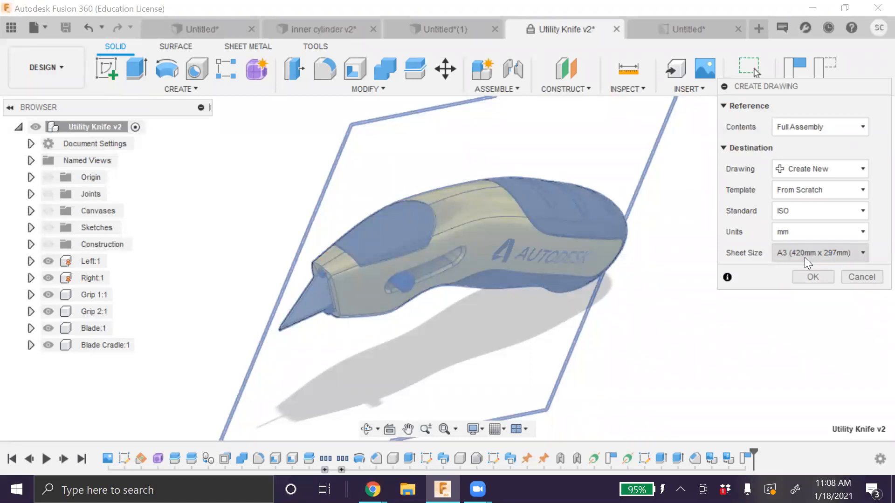
pyautogui.click(811, 212)
pyautogui.click(800, 233)
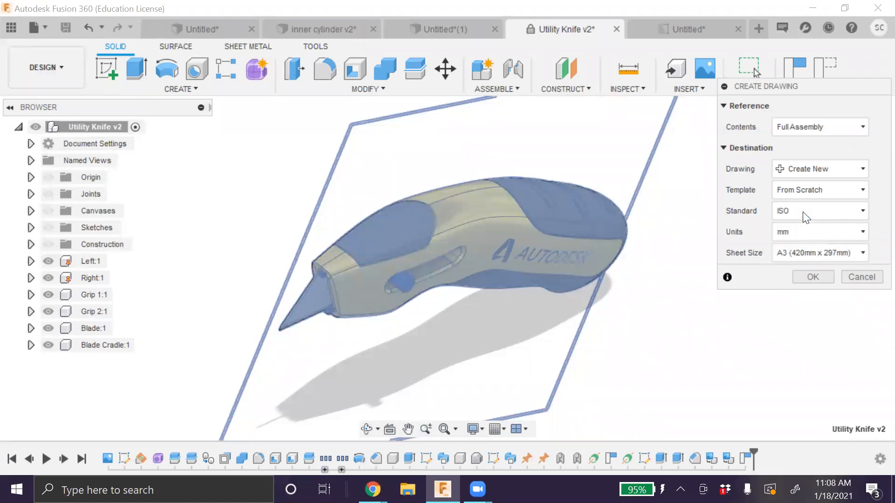
pyautogui.click(812, 275)
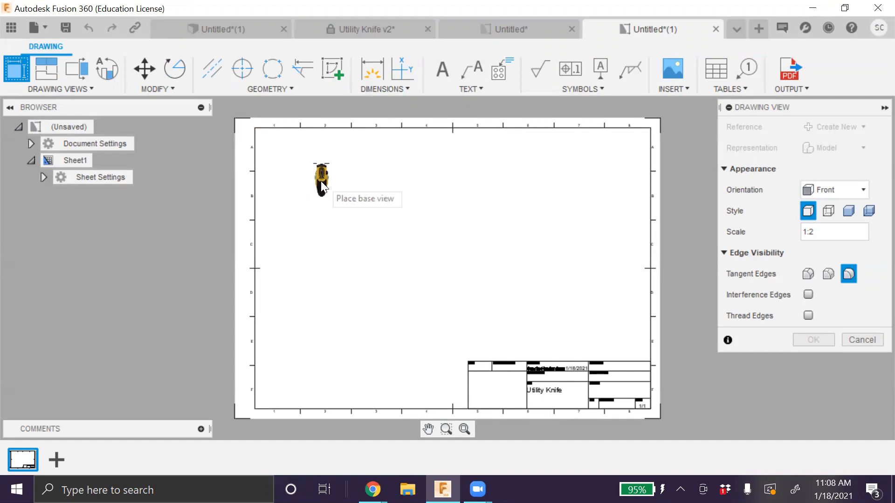
pyautogui.scroll(5, 323, 179)
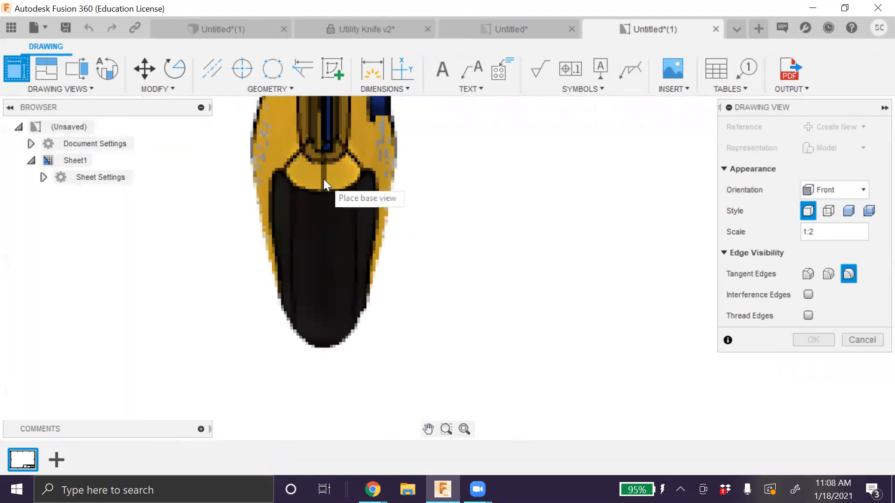
pyautogui.scroll(-5, 302, 210)
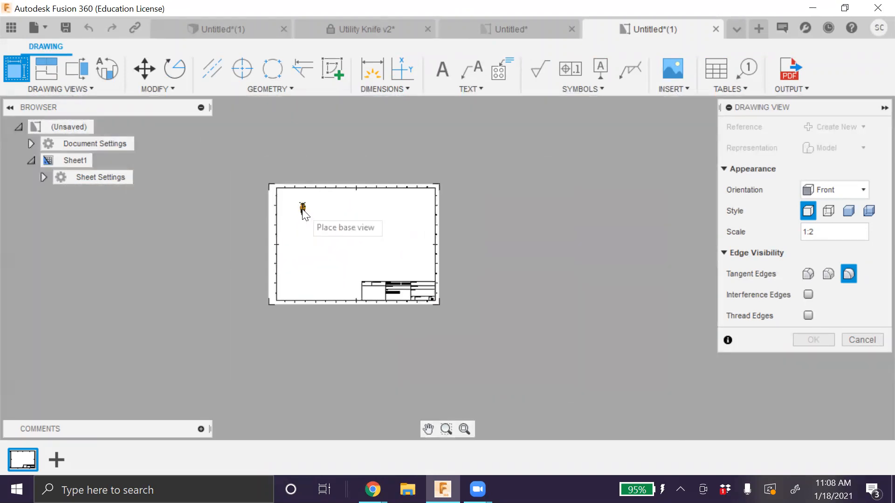
pyautogui.scroll(2, 302, 209)
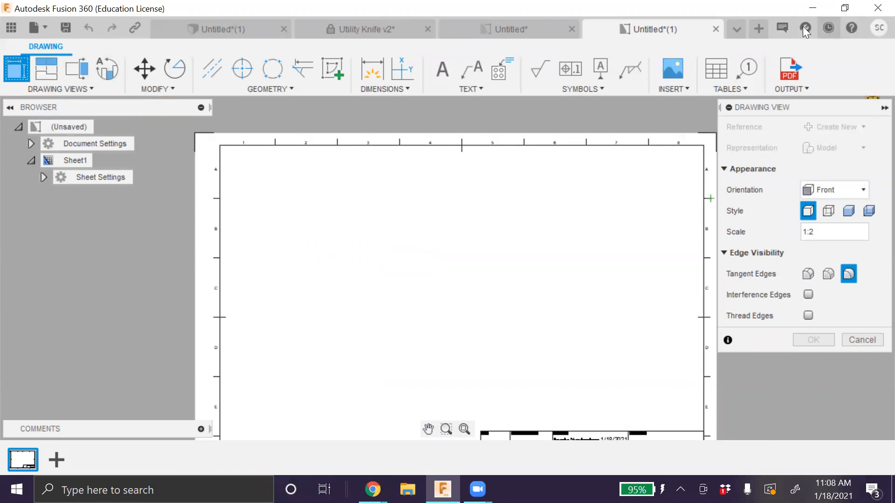
# - Switch to the Utility Knife design and examine the model in the home, right, top and left views
pyautogui.click(369, 30)
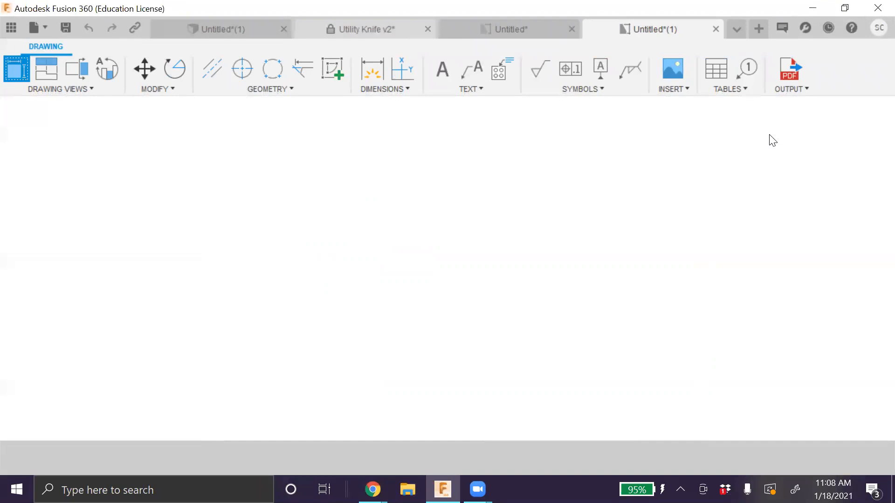
pyautogui.click(843, 105)
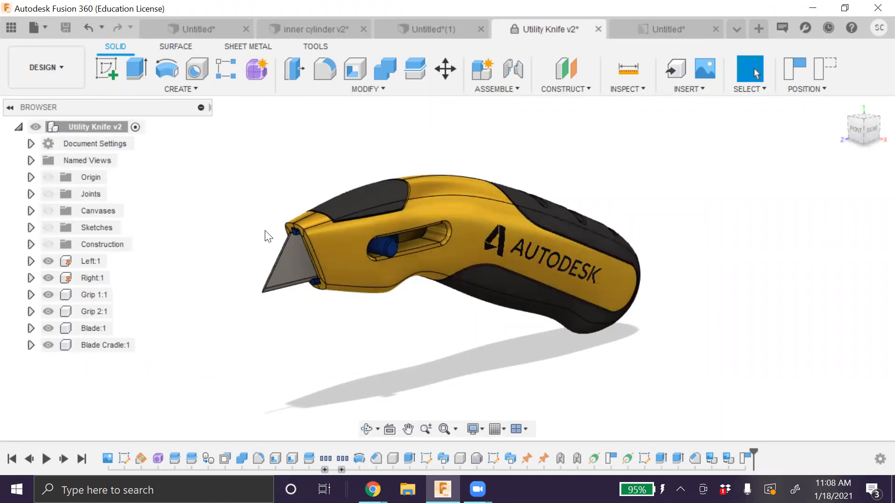
pyautogui.click(874, 132)
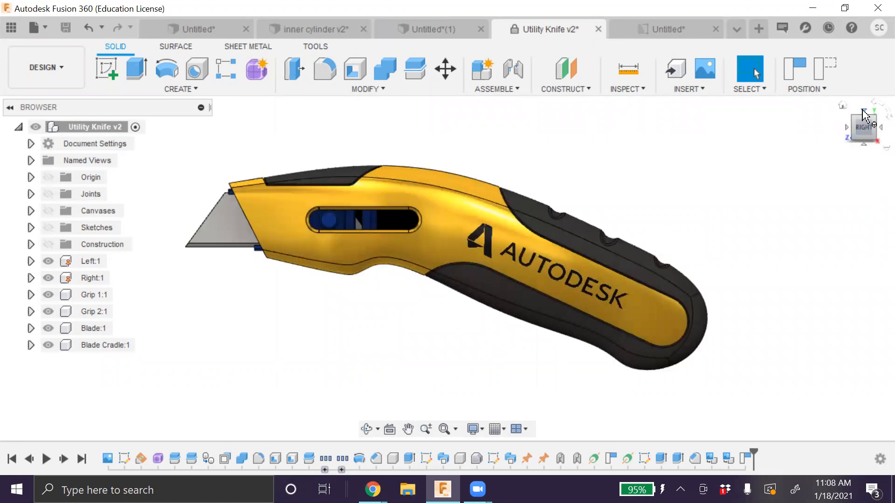
pyautogui.click(864, 115)
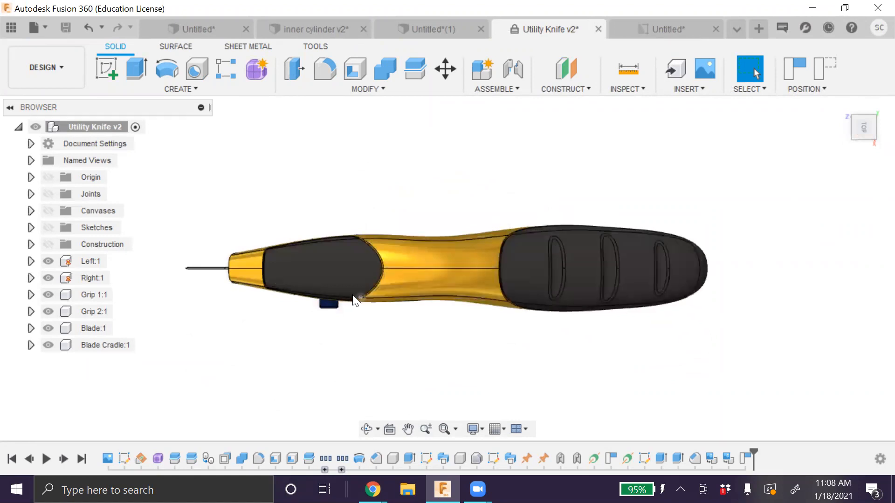
pyautogui.click(864, 115)
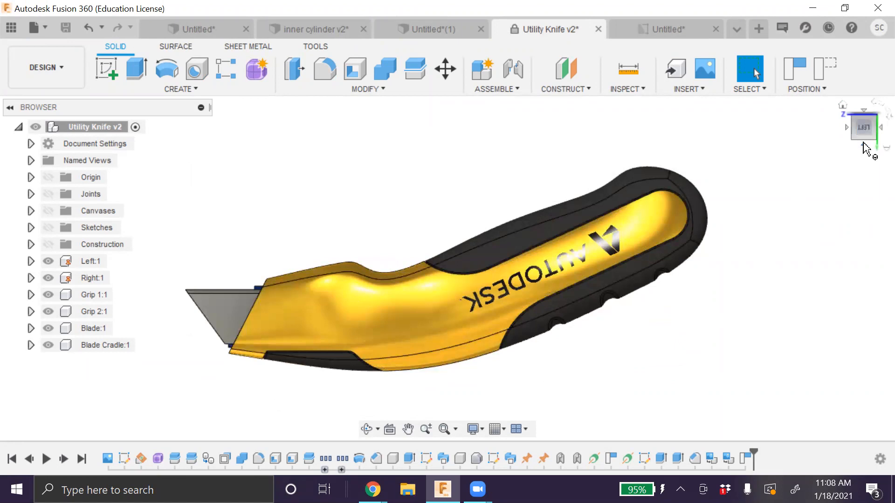
pyautogui.click(864, 145)
pyautogui.click(863, 144)
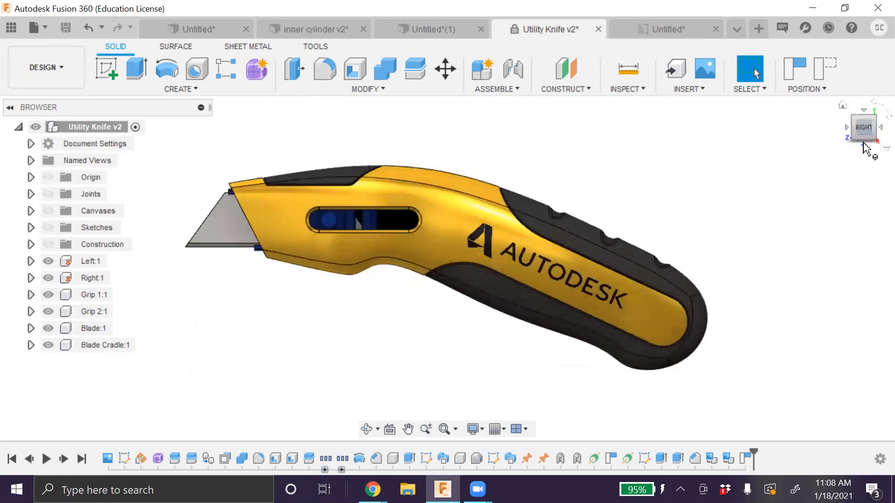
# - Examine the knife from all four sides by turning it through the back, left, front and right views
pyautogui.click(878, 128)
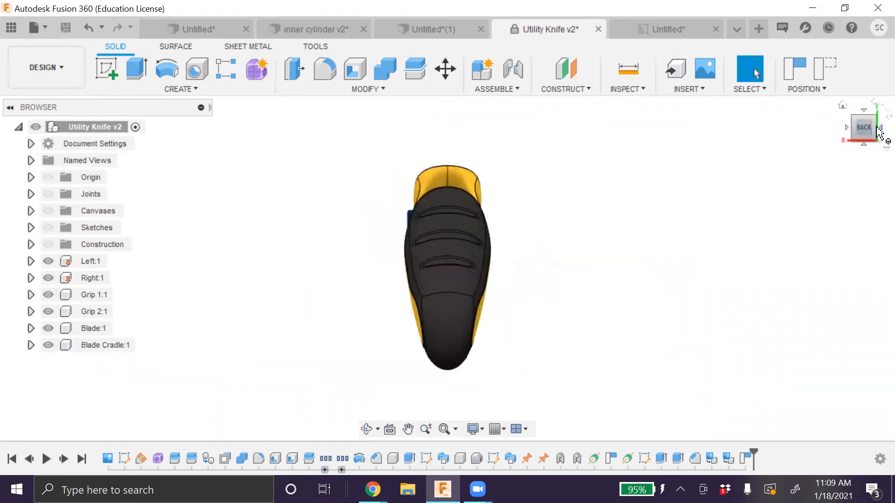
pyautogui.click(877, 129)
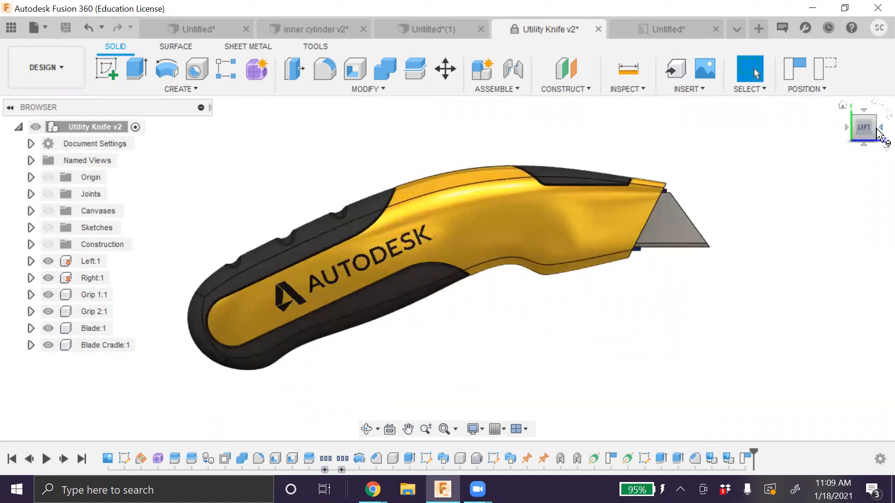
pyautogui.click(877, 130)
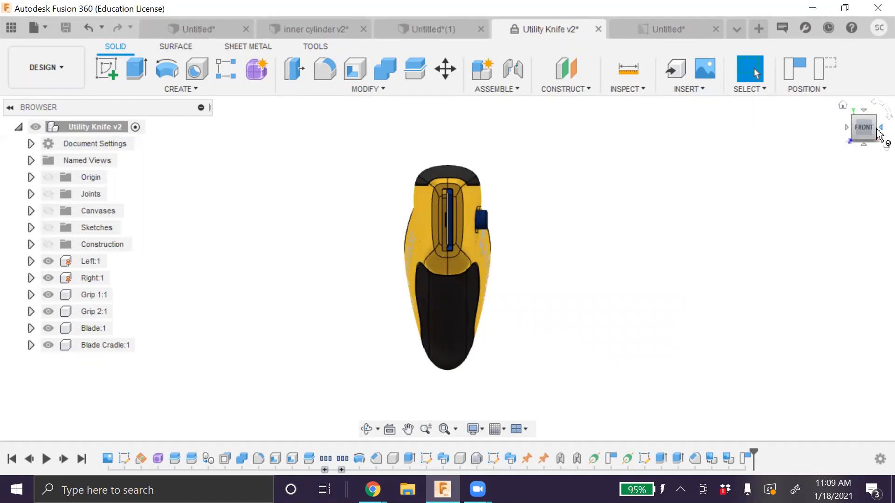
pyautogui.click(878, 132)
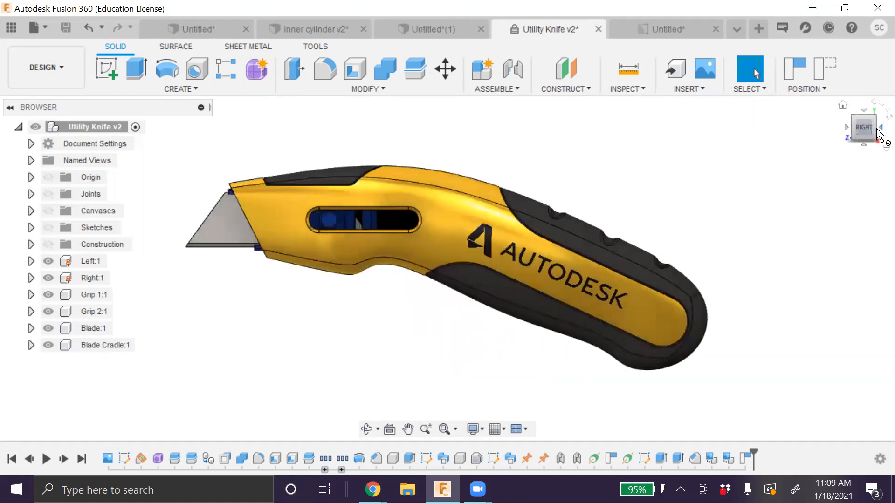
# - Orbit the knife freely and compare its right, top and front views, finishing with a look at its underside
pyautogui.click(368, 428)
pyautogui.moveTo(375, 381); pyautogui.dragTo(359, 409)
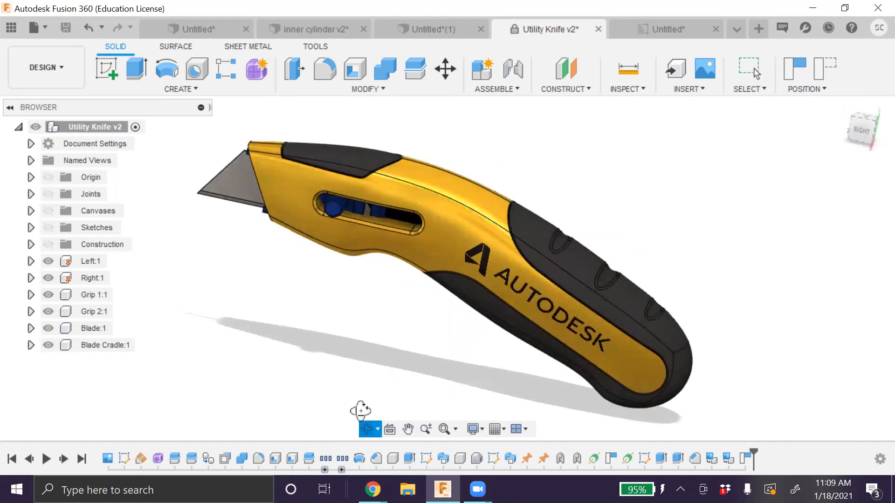
pyautogui.click(863, 136)
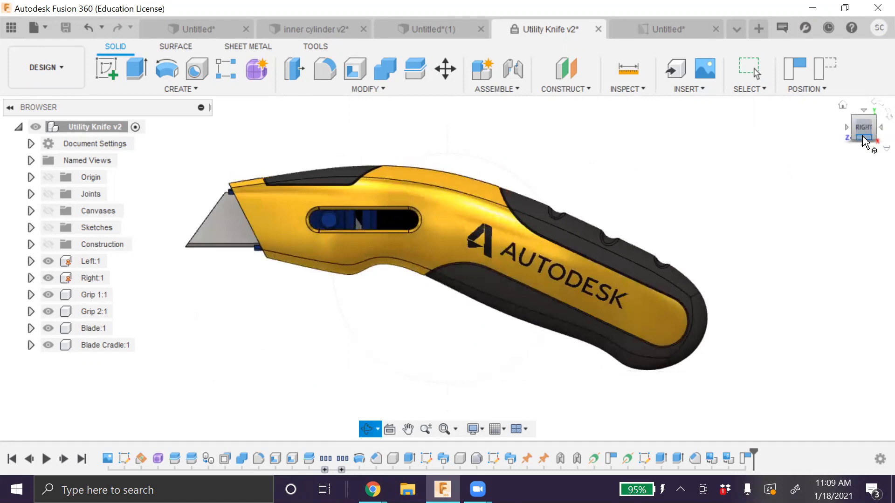
pyautogui.click(863, 110)
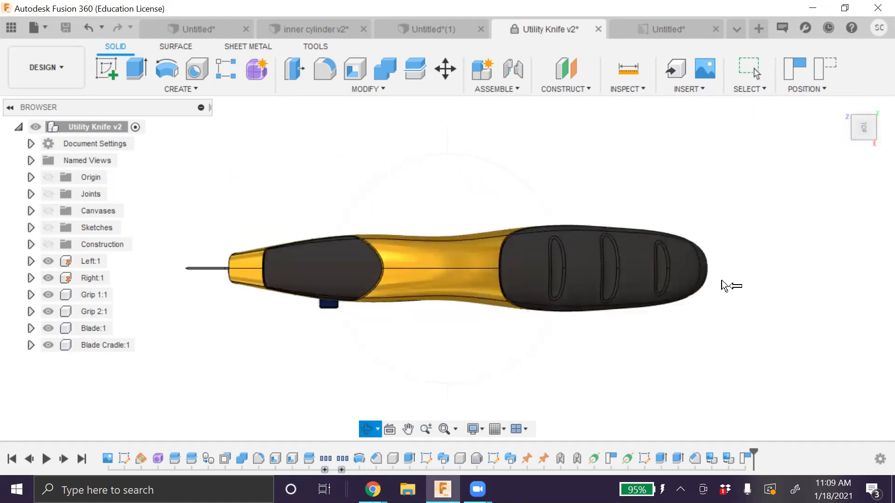
pyautogui.click(847, 130)
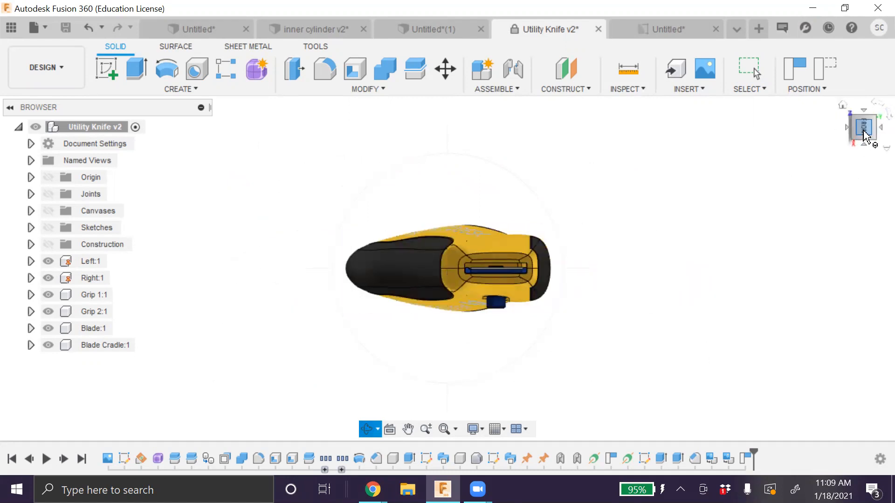
pyautogui.moveTo(390, 394); pyautogui.dragTo(335, 287)
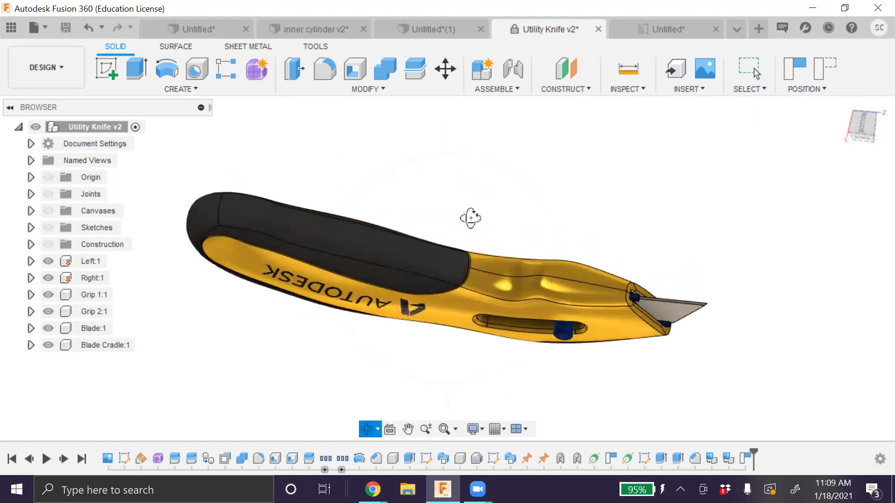
pyautogui.press('Escape')
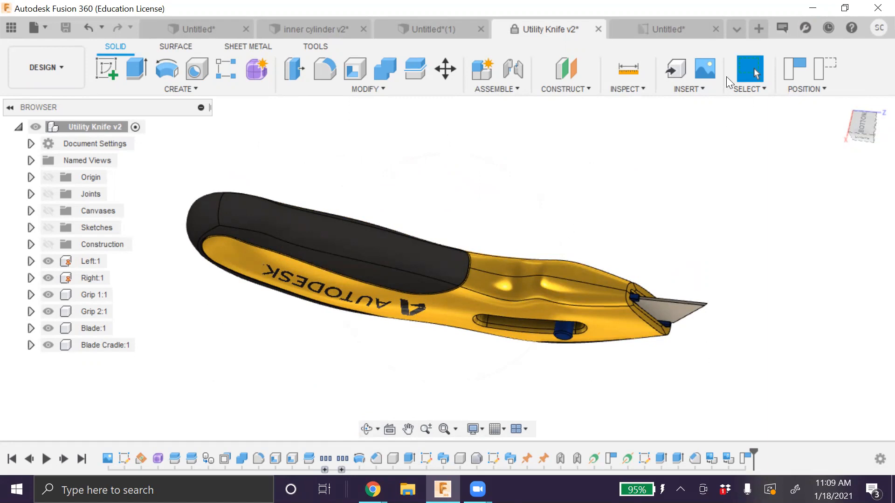
# - Close the new blank drawing Untitled*(1) without saving, keeping the existing Utility Knife drawing open
pyautogui.click(666, 29)
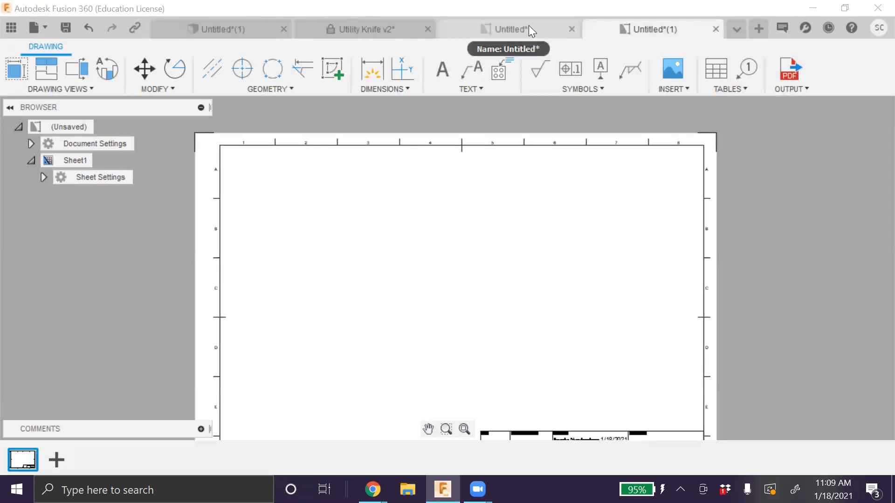
pyautogui.click(339, 28)
pyautogui.click(715, 29)
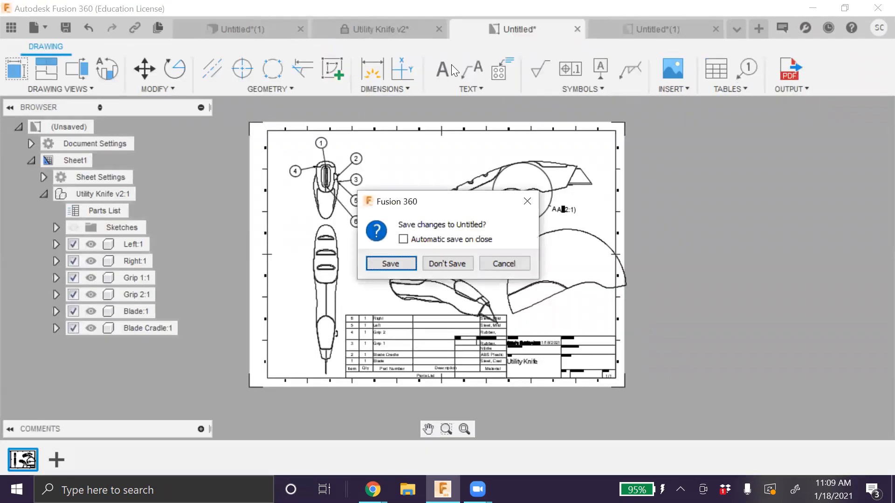
pyautogui.click(461, 262)
pyautogui.click(695, 33)
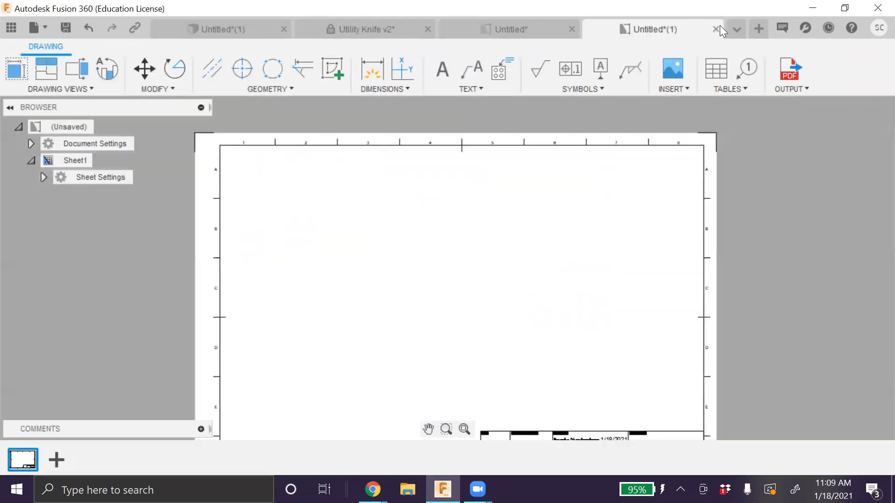
pyautogui.click(715, 29)
pyautogui.click(436, 262)
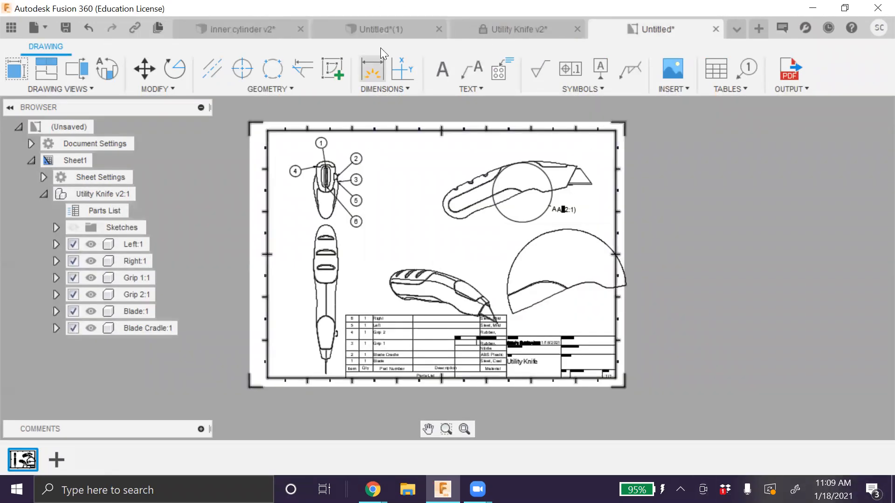
# - Switch to the Utility Knife design
pyautogui.click(382, 31)
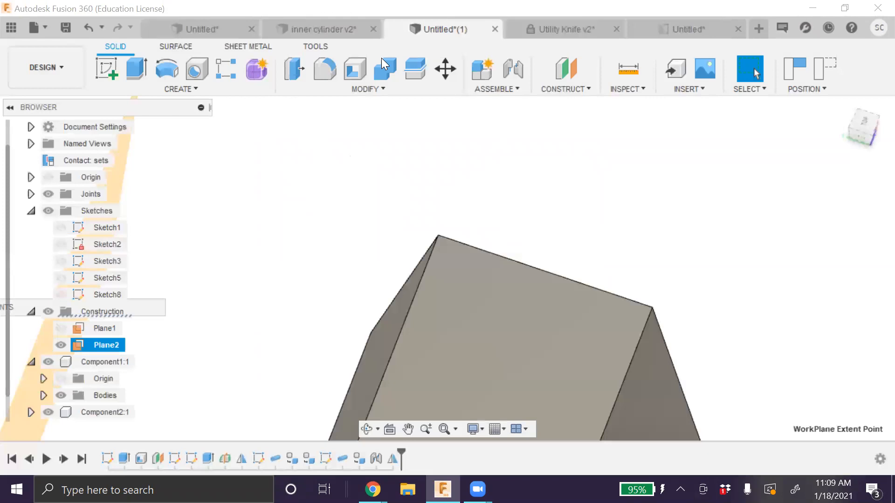
pyautogui.click(550, 30)
pyautogui.click(52, 67)
pyautogui.moveTo(48, 249)
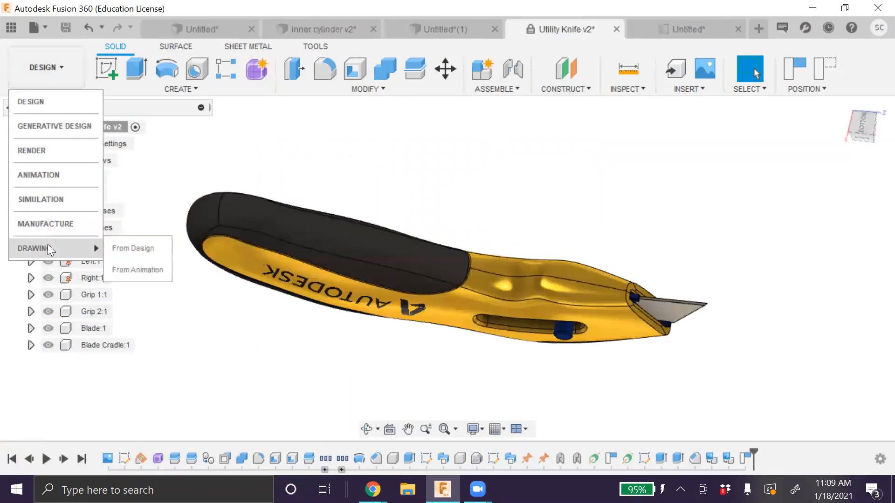
pyautogui.click(116, 247)
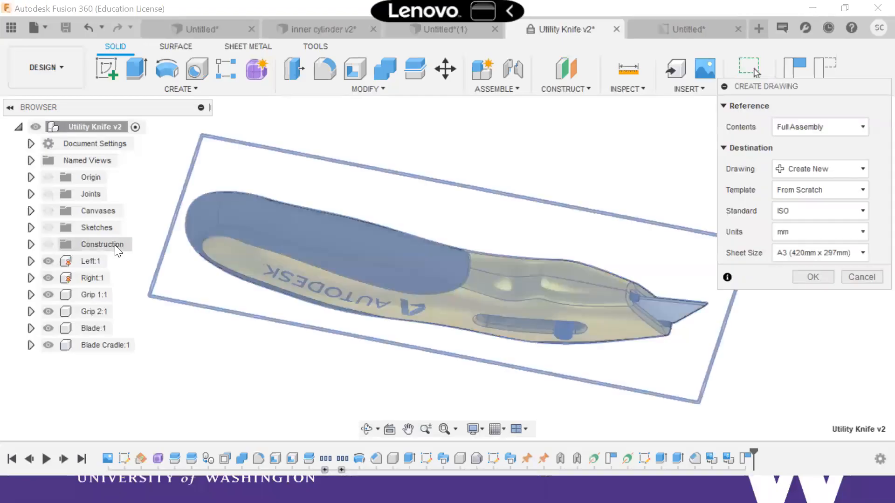
pyautogui.click(853, 275)
# - Create a new full-assembly ISO drawing in mm on an A3 sheet from the home-oriented knife, placing a 1:2 front base view near the sheet's upper-left corner
pyautogui.click(842, 106)
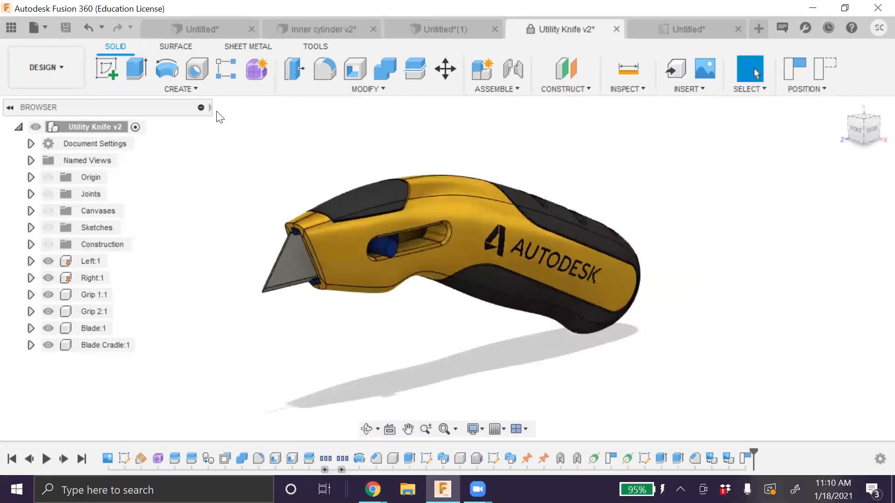
pyautogui.click(46, 67)
pyautogui.moveTo(51, 248)
pyautogui.click(130, 248)
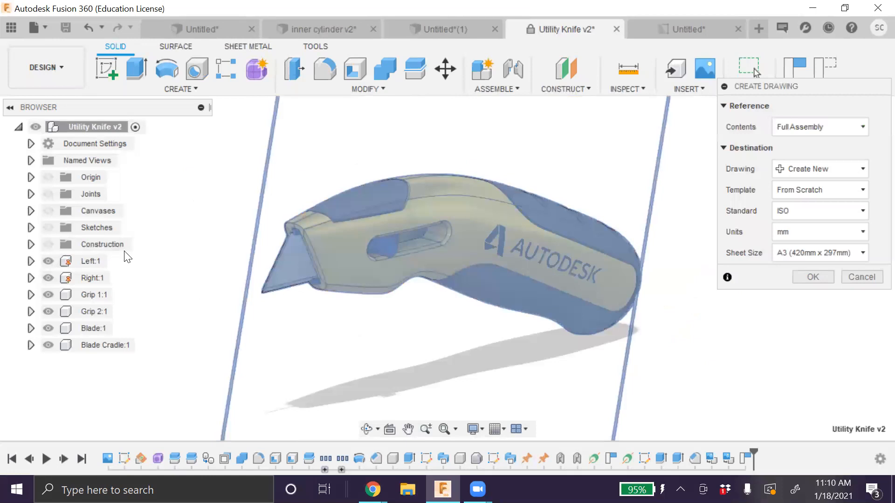
pyautogui.click(817, 278)
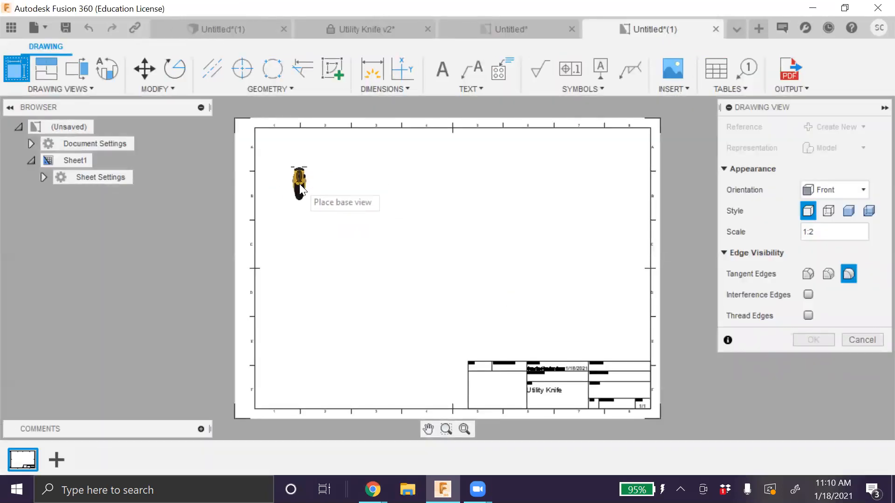
pyautogui.click(330, 191)
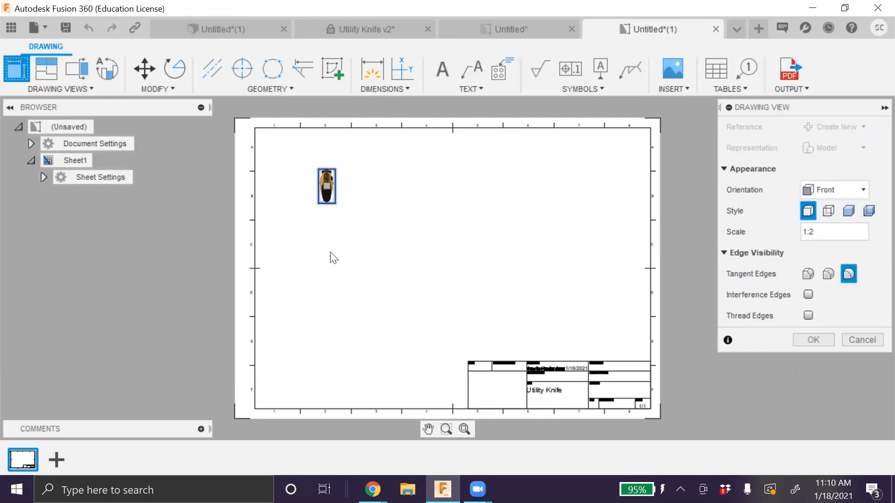
# - Project a view below the front view, a side view beside it and isometric views diagonally from it
pyautogui.click(52, 72)
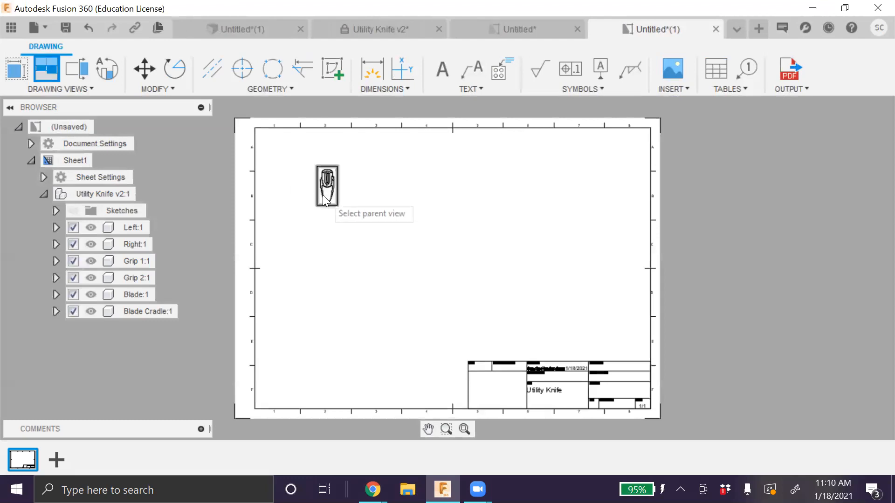
pyautogui.click(321, 200)
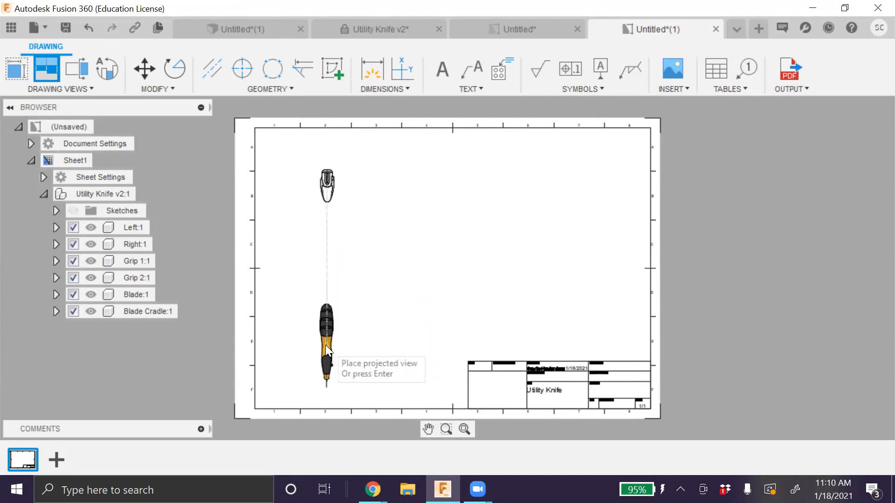
pyautogui.click(325, 345)
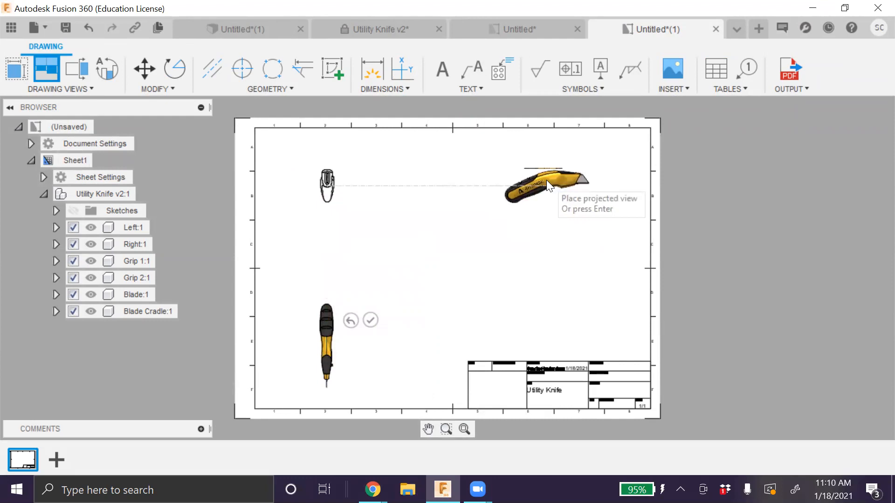
pyautogui.click(546, 180)
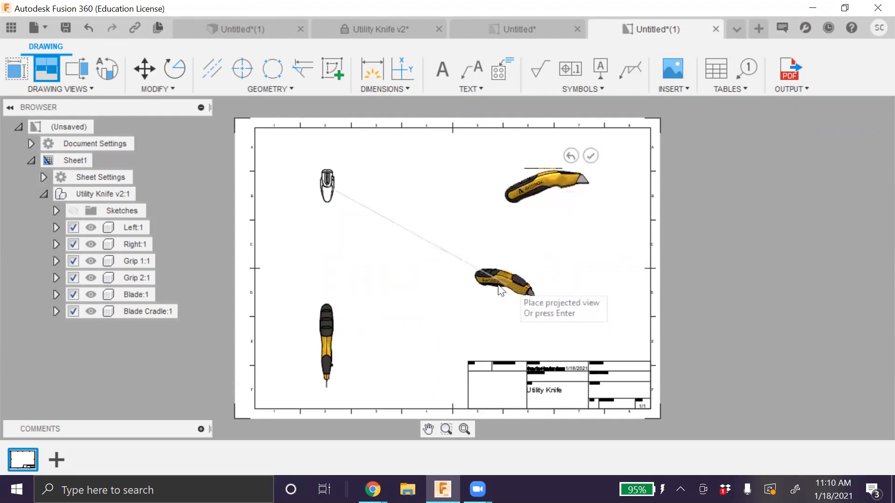
pyautogui.scroll(2, 536, 288)
pyautogui.click(537, 290)
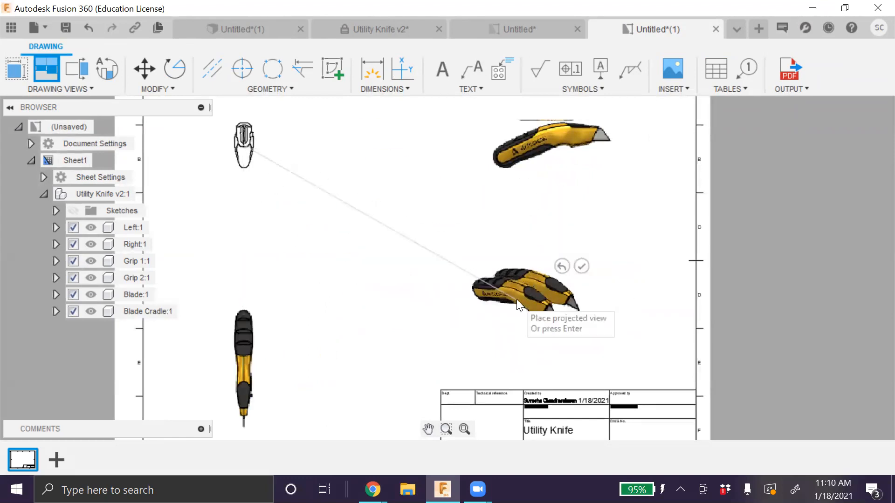
pyautogui.scroll(-5, 311, 268)
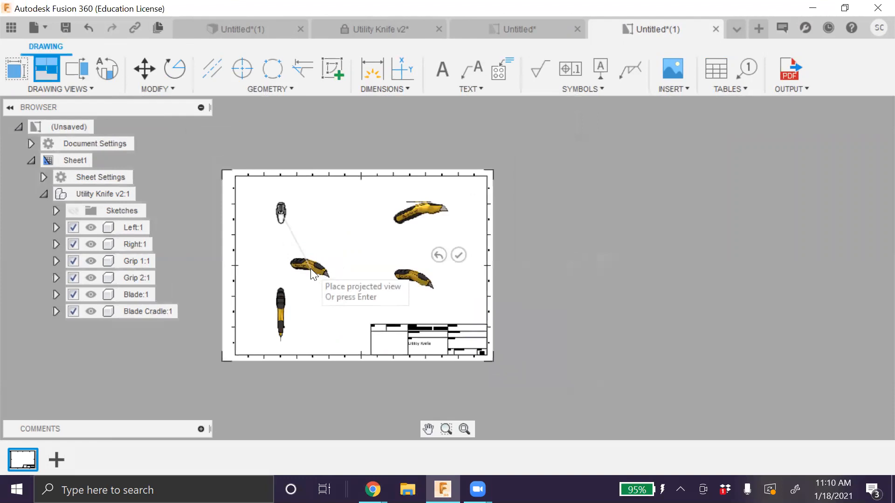
pyautogui.scroll(2, 245, 275)
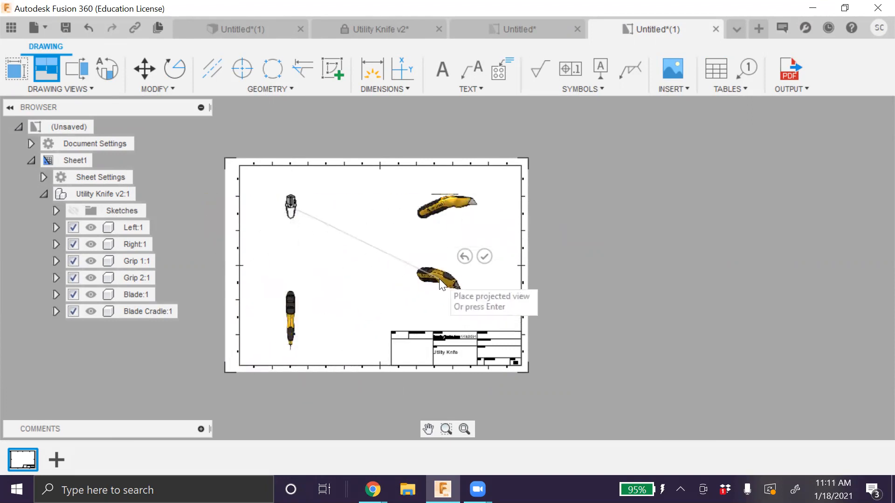
pyautogui.click(439, 283)
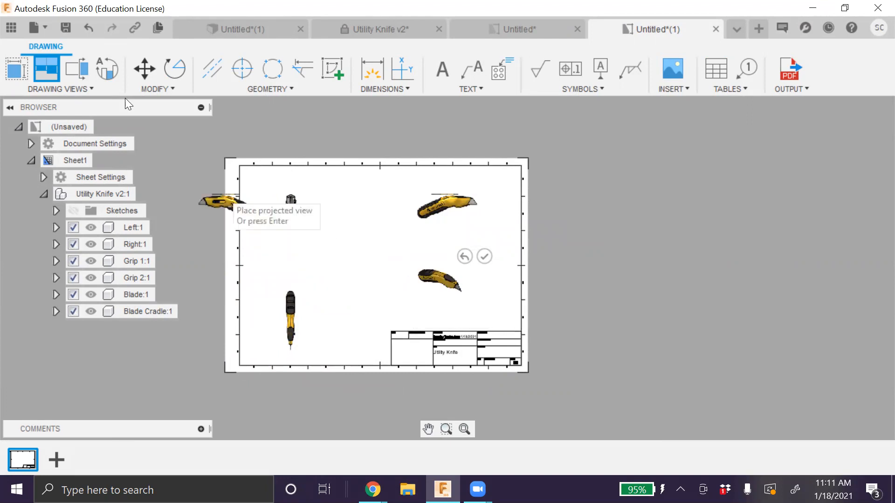
pyautogui.click(330, 252)
pyautogui.press('Return')
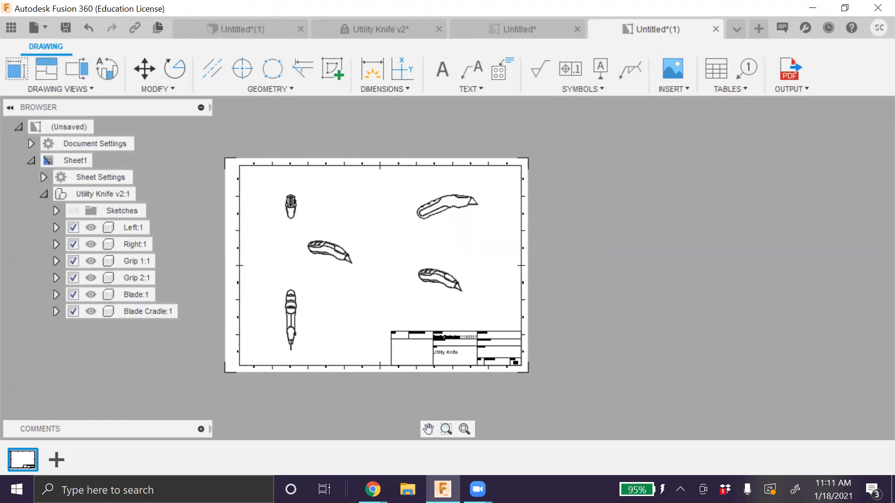
# - Delete the extra isometric view nearest the front view and shift the remaining isometric and side views farther right on the sheet
pyautogui.click(315, 256)
pyautogui.press('Delete')
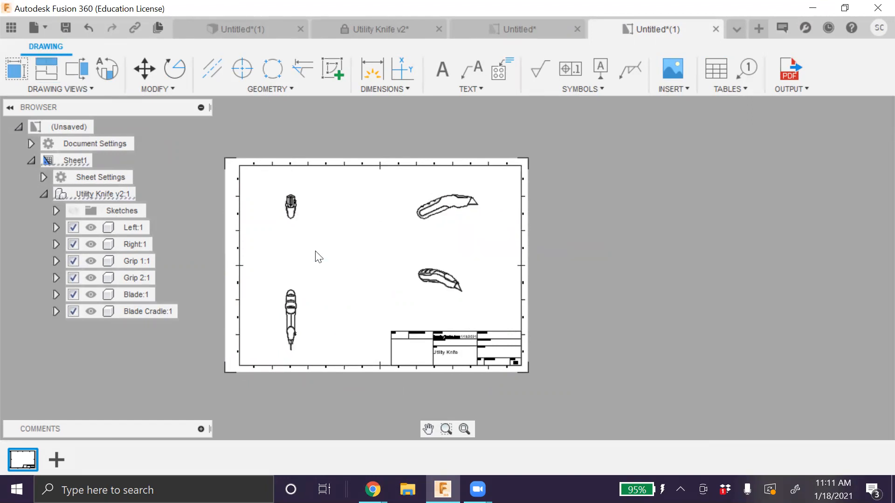
pyautogui.moveTo(464, 295); pyautogui.dragTo(478, 306)
pyautogui.click(447, 205)
pyautogui.moveTo(447, 205); pyautogui.dragTo(457, 216)
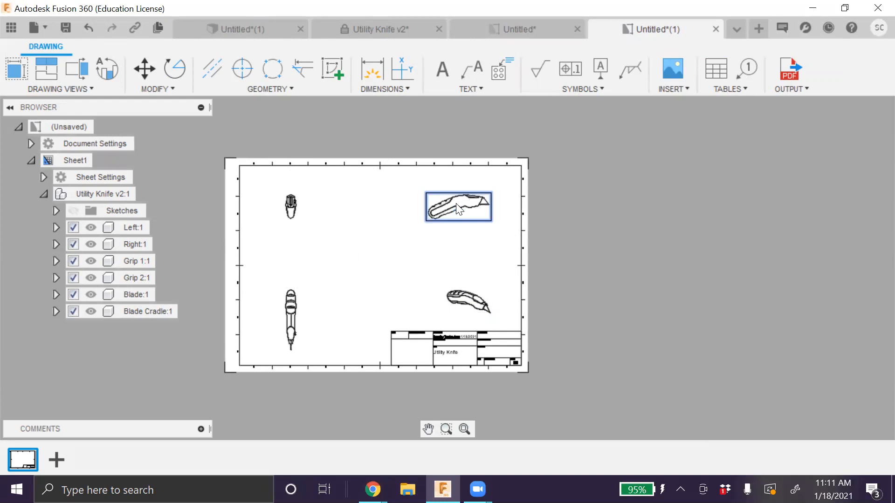
# - Set the side view's scale to 1:1
pyautogui.doubleClick(460, 207)
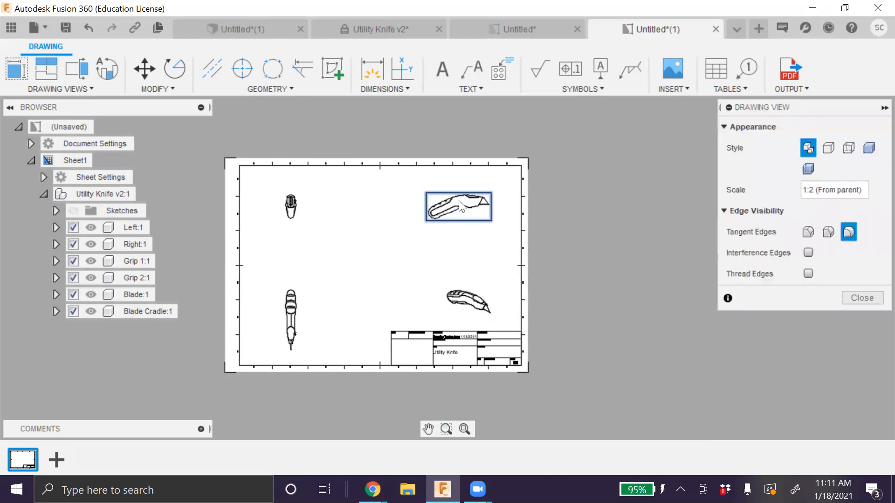
pyautogui.click(815, 190)
pyautogui.press('BackSpace')
pyautogui.write('1')
pyautogui.press('Return')
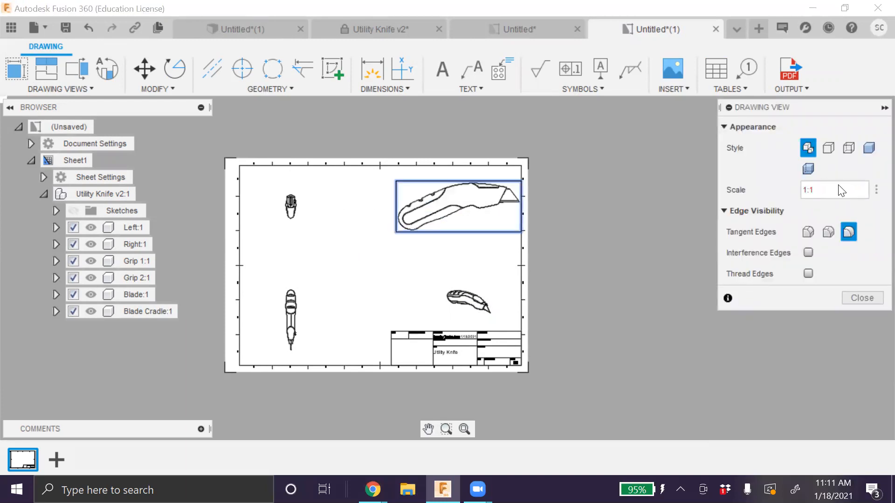
pyautogui.click(866, 297)
# - Set the isometric view's scale to 1:1
pyautogui.doubleClick(474, 302)
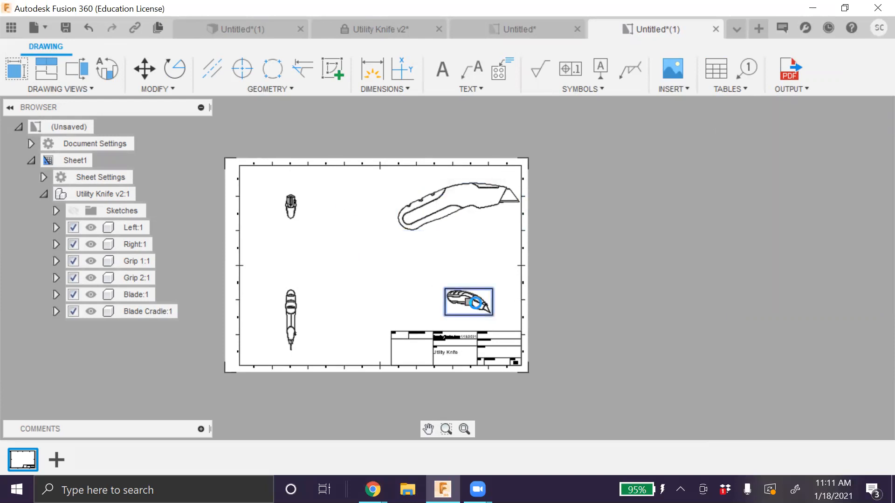
pyautogui.click(819, 188)
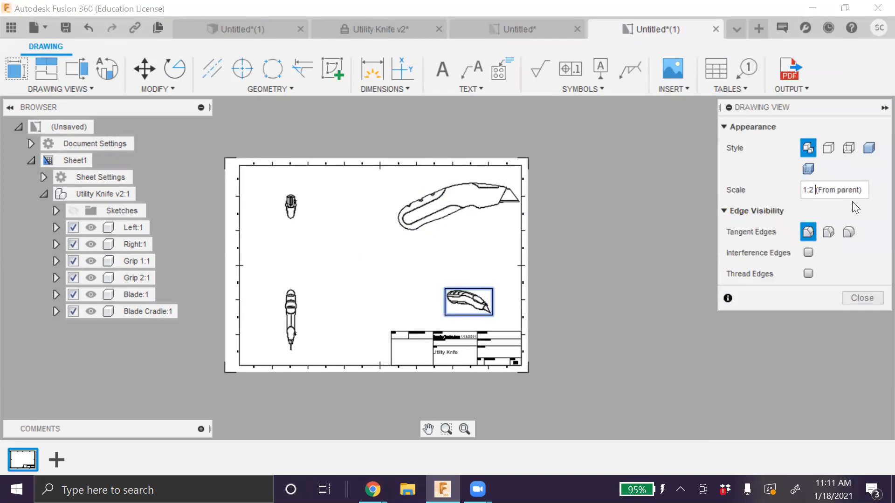
pyautogui.press('BackSpace')
pyautogui.write('1')
pyautogui.click(869, 296)
# - Set the scale of the projected view below the front view to 1:1
pyautogui.doubleClick(284, 320)
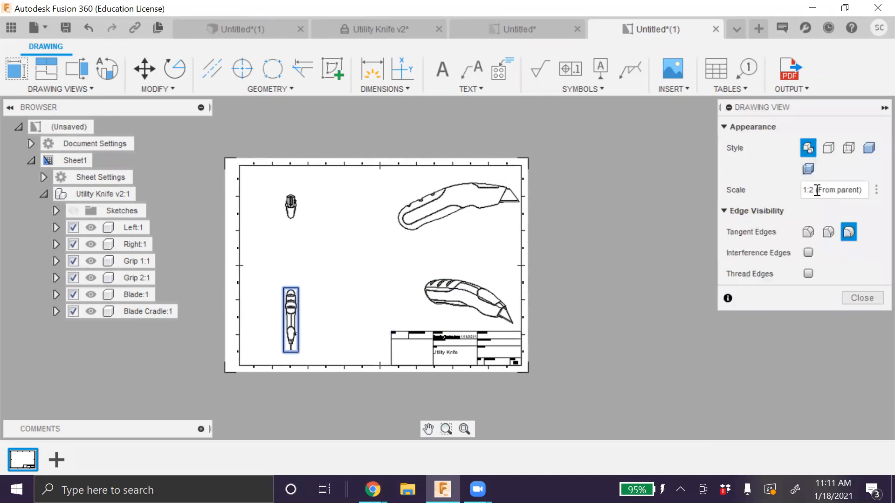
pyautogui.click(816, 190)
pyautogui.press('BackSpace')
pyautogui.write('1:1')
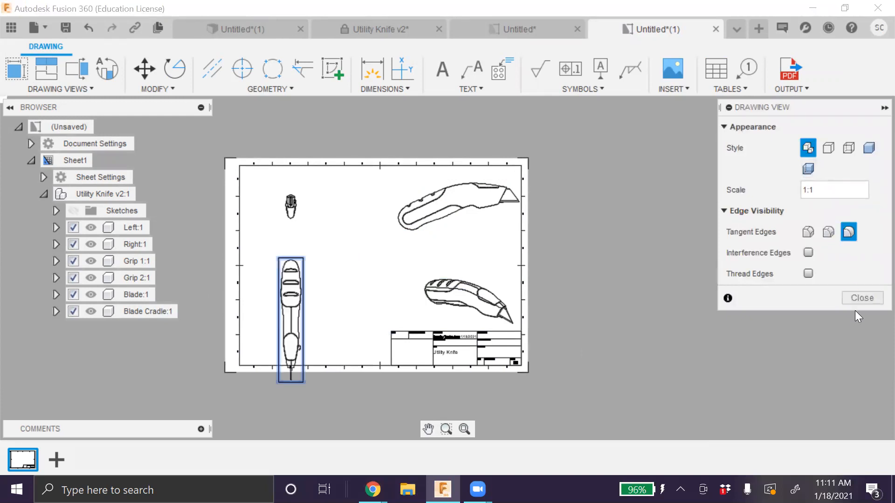
pyautogui.click(871, 295)
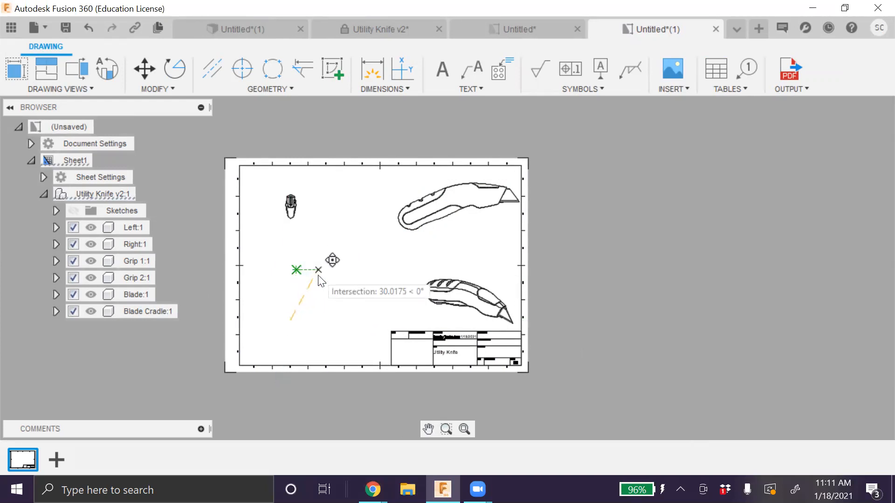
# - Move the enlarged lower projected view up so it sits inside the border just beneath the front view
pyautogui.click(298, 273)
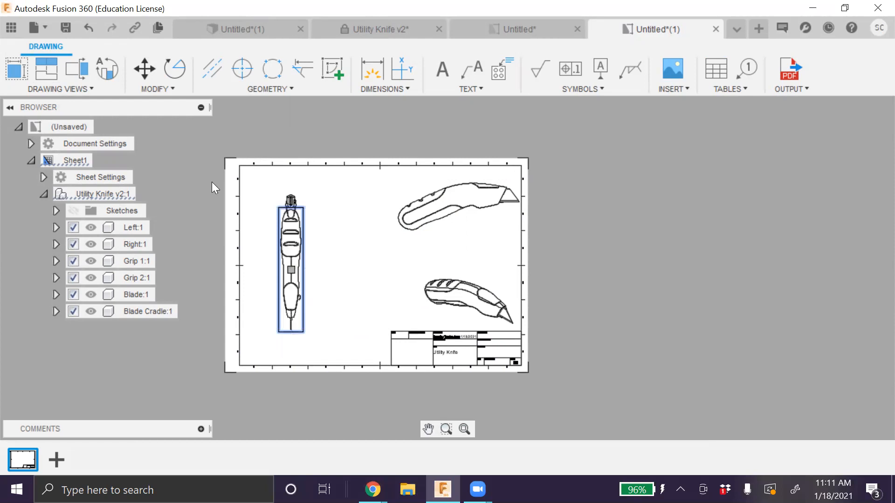
pyautogui.click(148, 67)
pyautogui.click(293, 269)
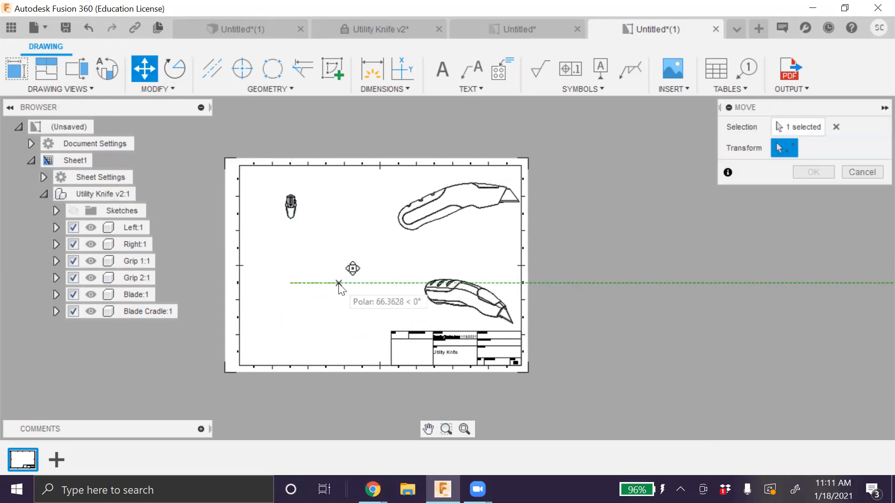
pyautogui.click(338, 283)
pyautogui.click(306, 273)
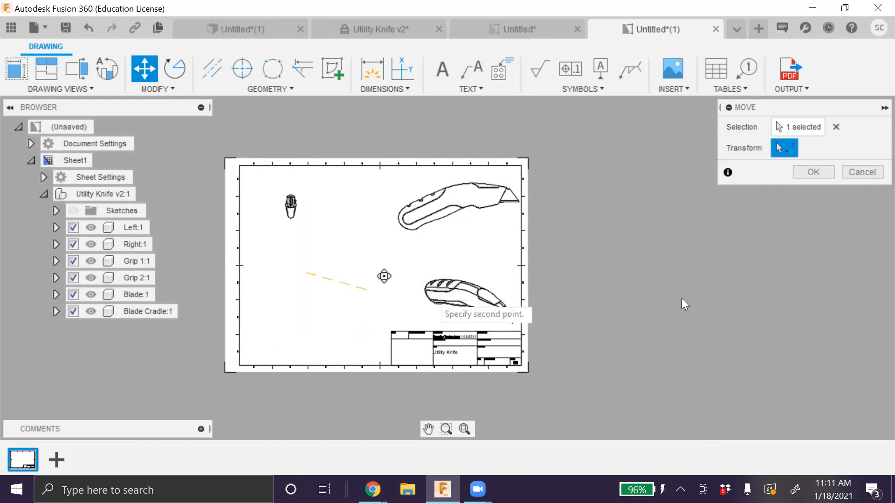
pyautogui.click(359, 272)
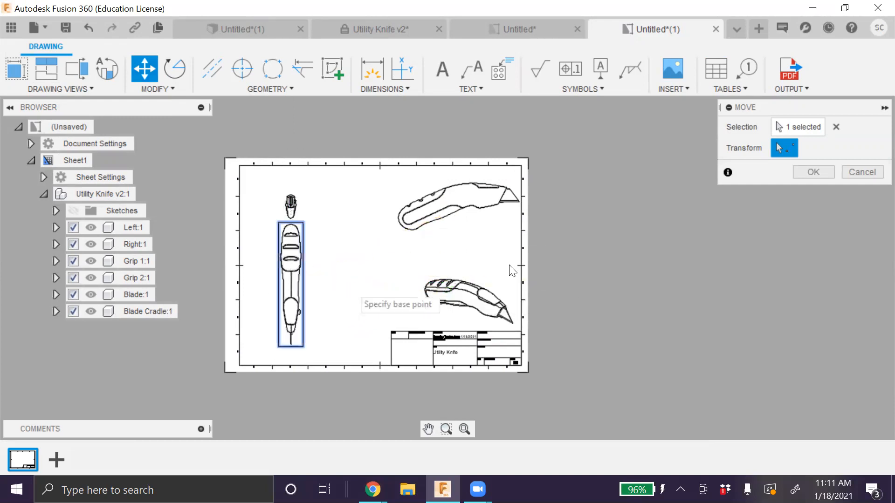
pyautogui.click(812, 170)
# - Move the front view slightly up to widen its gap from the projected view below
pyautogui.scroll(2, 289, 202)
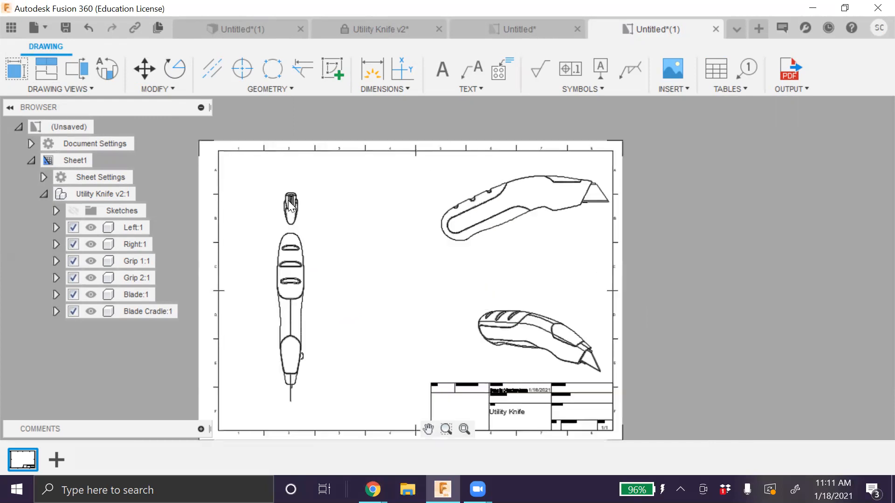
pyautogui.scroll(3, 289, 203)
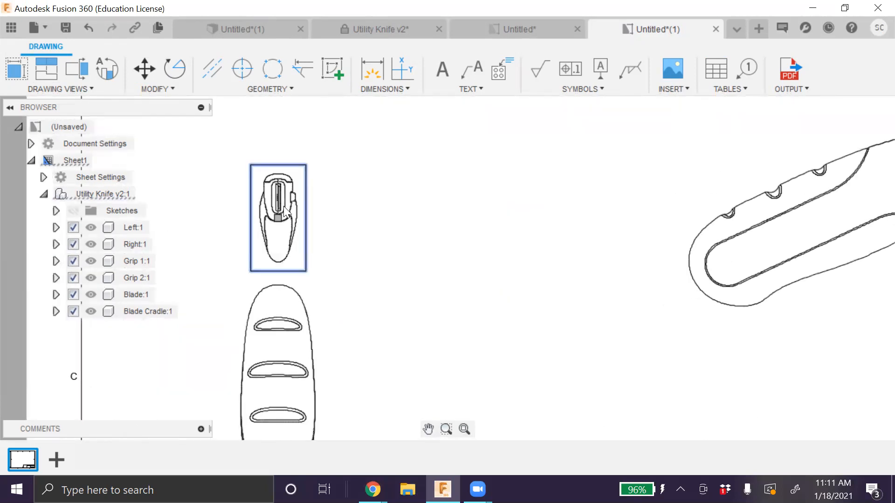
pyautogui.rightClick(288, 205)
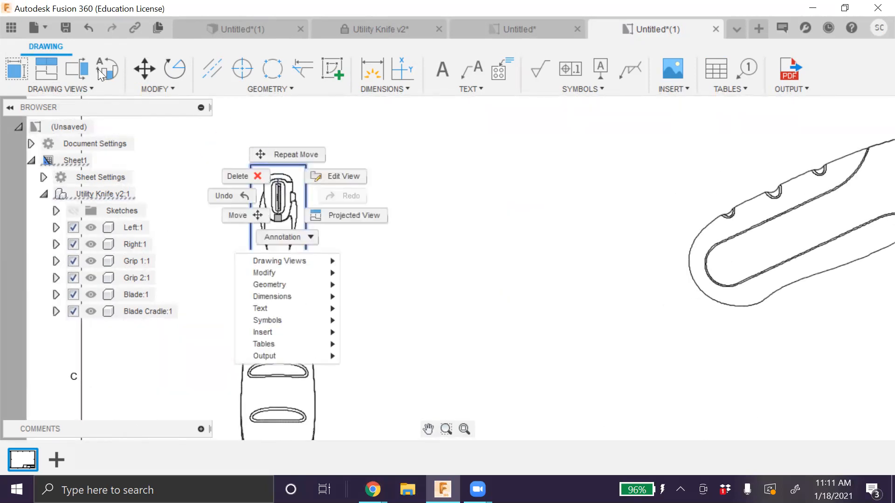
pyautogui.scroll(-3, 281, 203)
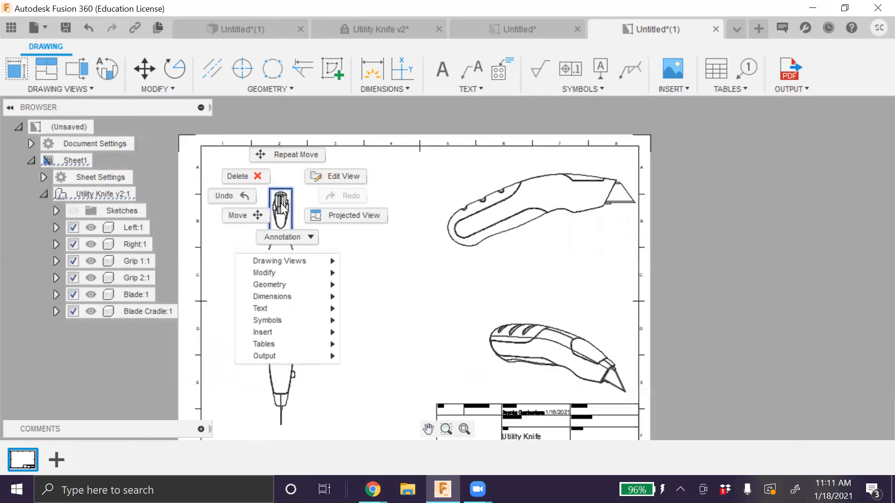
pyautogui.scroll(-2, 280, 203)
pyautogui.click(280, 204)
pyautogui.click(281, 208)
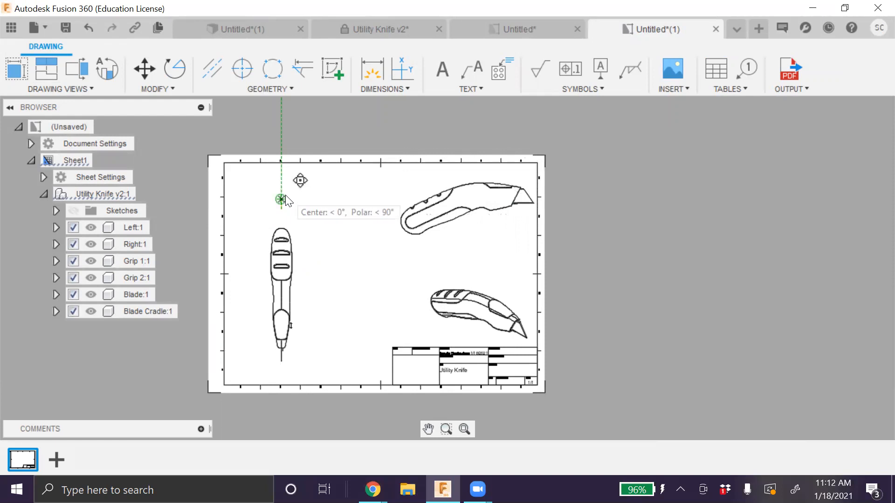
pyautogui.click(285, 195)
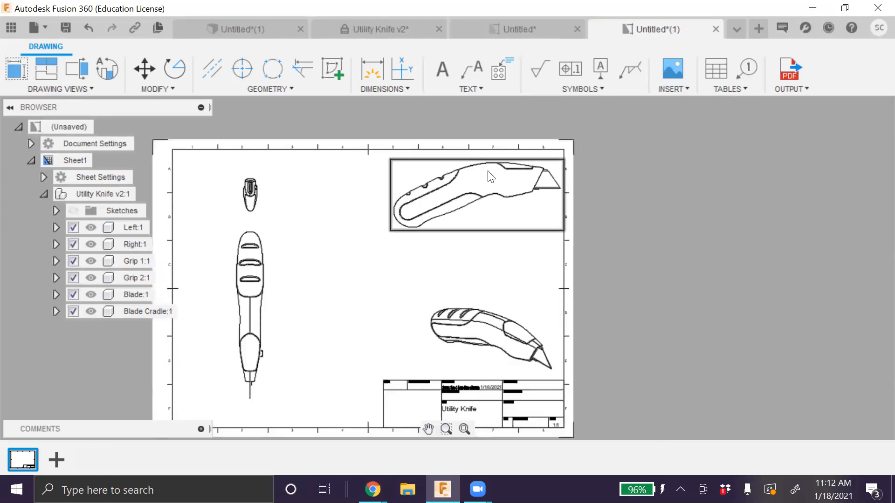
# - Create a 2:1 detail view from the side view, centring its circular boundary just below the handle and placing the detail over that circle
pyautogui.scroll(5, 438, 196)
pyautogui.scroll(-2, 392, 219)
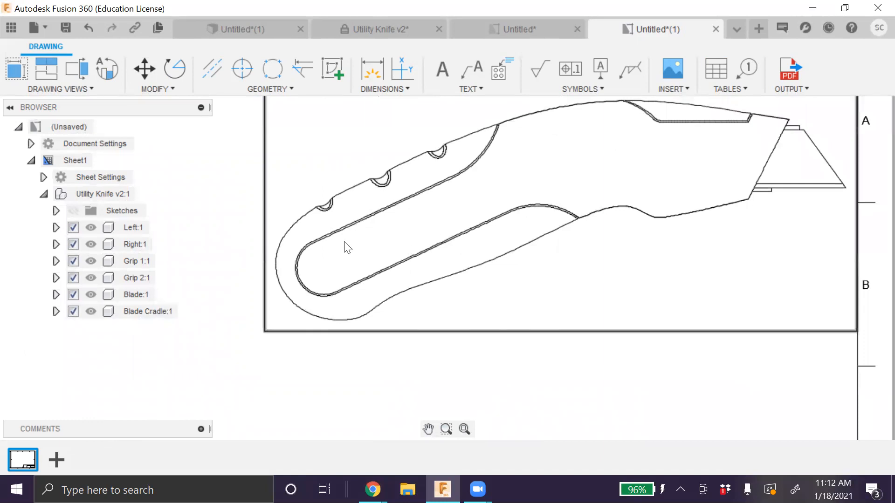
pyautogui.scroll(-5, 343, 243)
pyautogui.scroll(3, 335, 240)
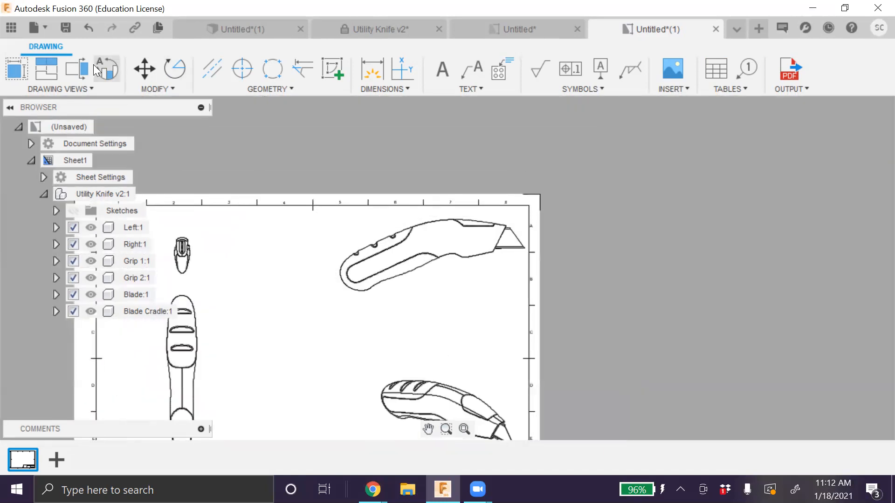
pyautogui.click(392, 240)
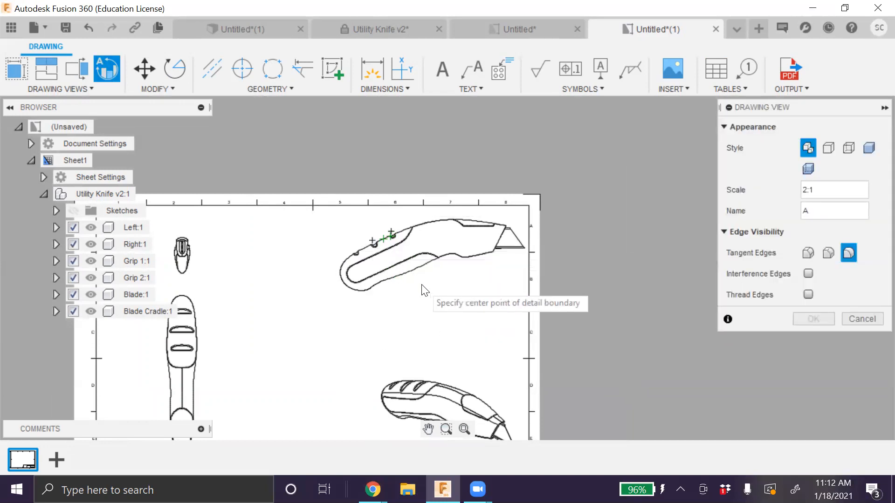
pyautogui.click(427, 304)
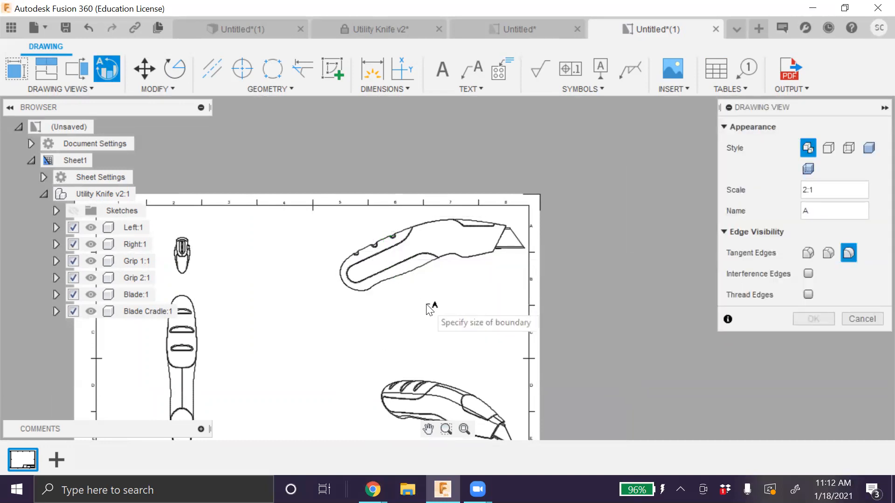
pyautogui.click(409, 267)
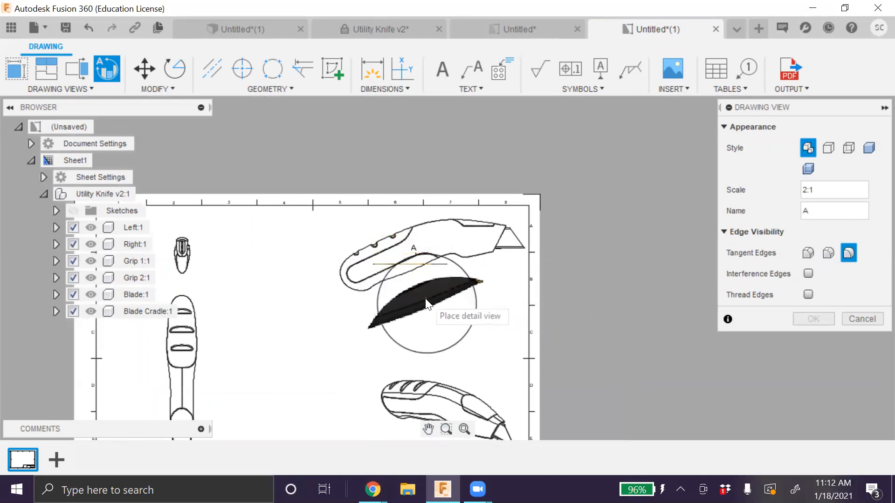
pyautogui.click(426, 302)
pyautogui.scroll(8, 423, 307)
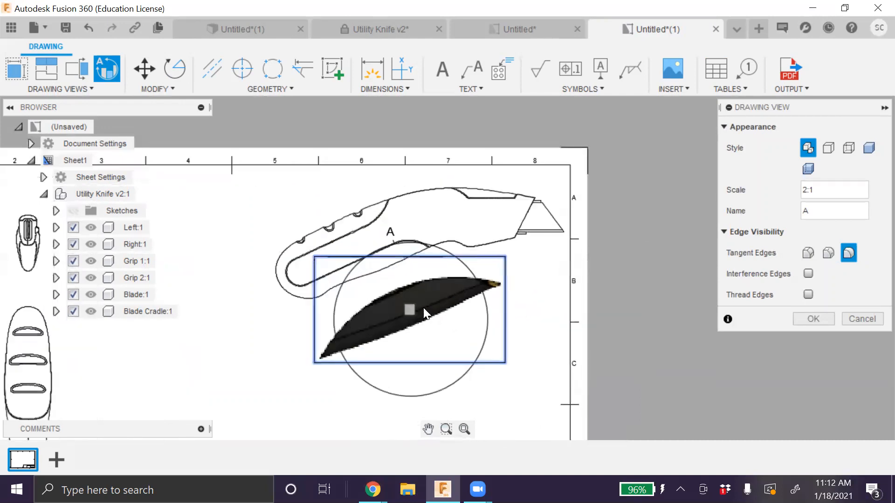
pyautogui.scroll(-5, 421, 306)
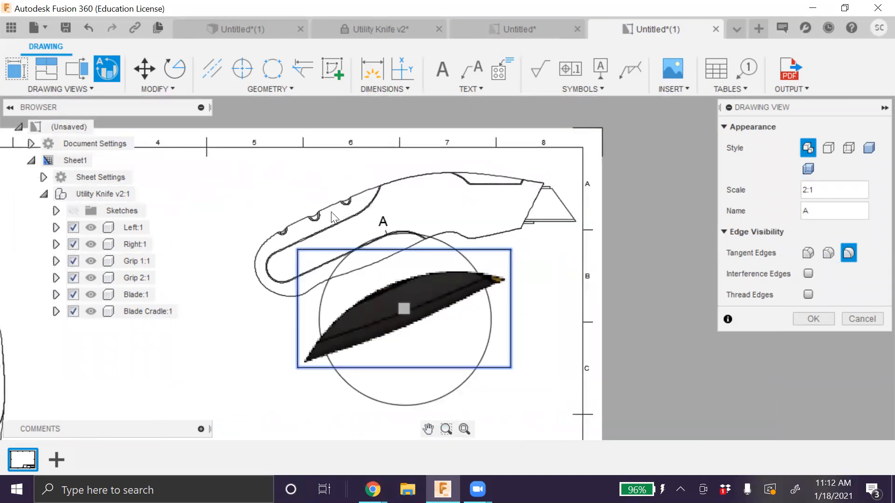
pyautogui.scroll(1, 382, 300)
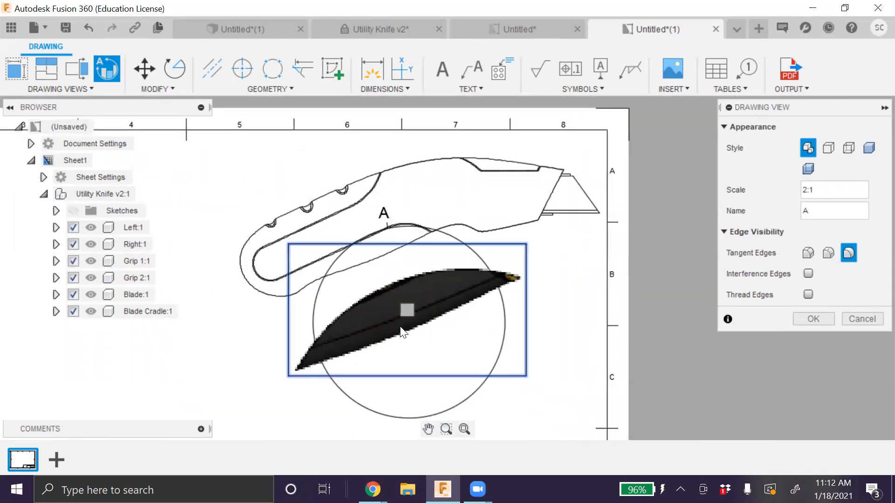
# - Set the detail view's style to visible and hidden edges and finish creating it
pyautogui.click(828, 149)
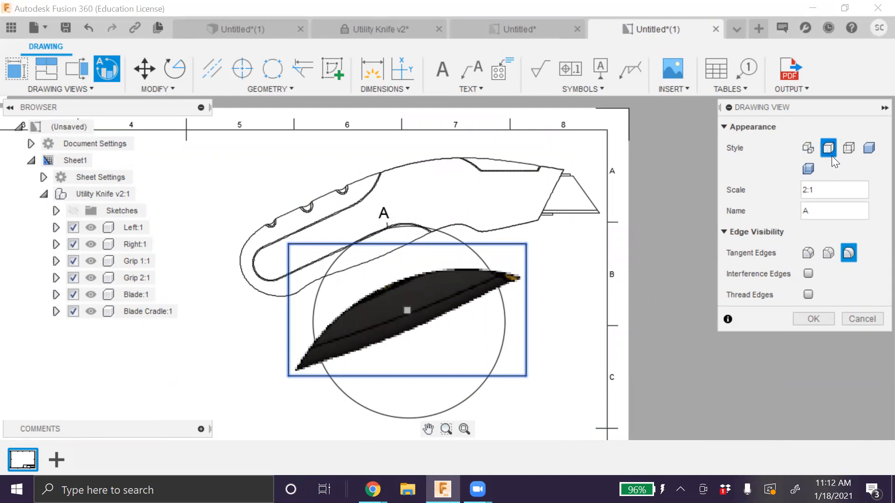
pyautogui.click(848, 147)
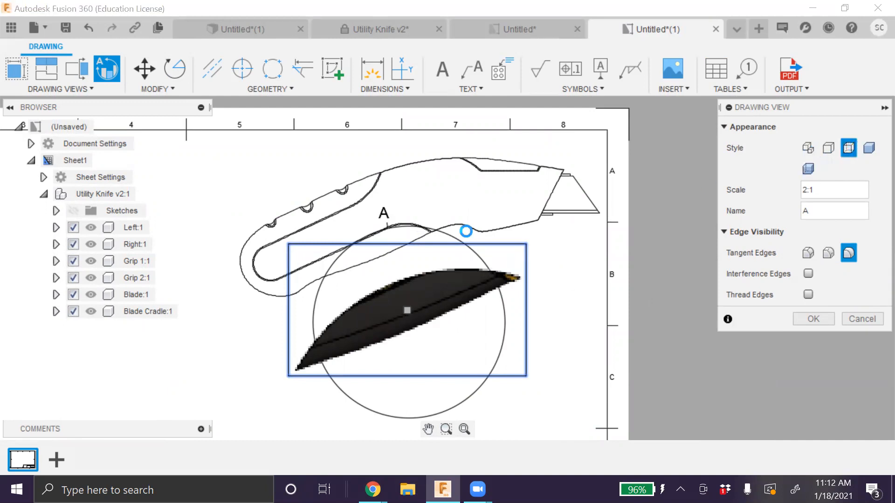
pyautogui.click(798, 322)
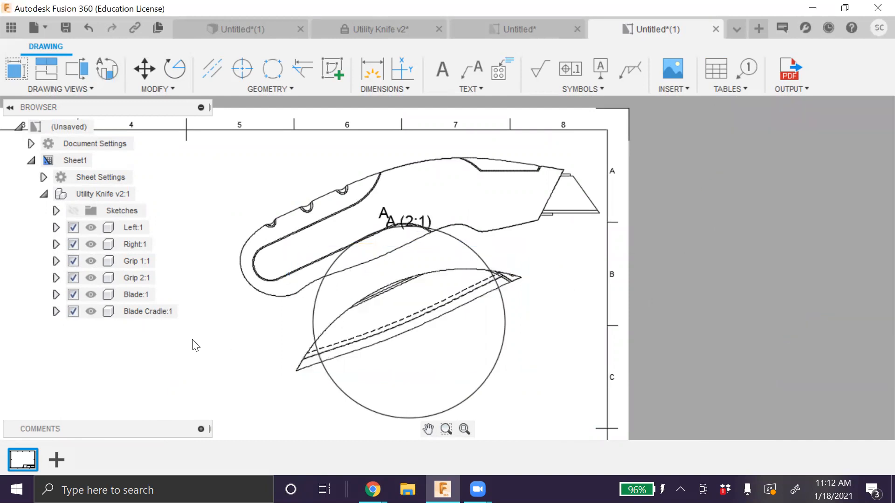
pyautogui.scroll(-5, 193, 339)
pyautogui.scroll(3, 207, 370)
pyautogui.scroll(5, 224, 326)
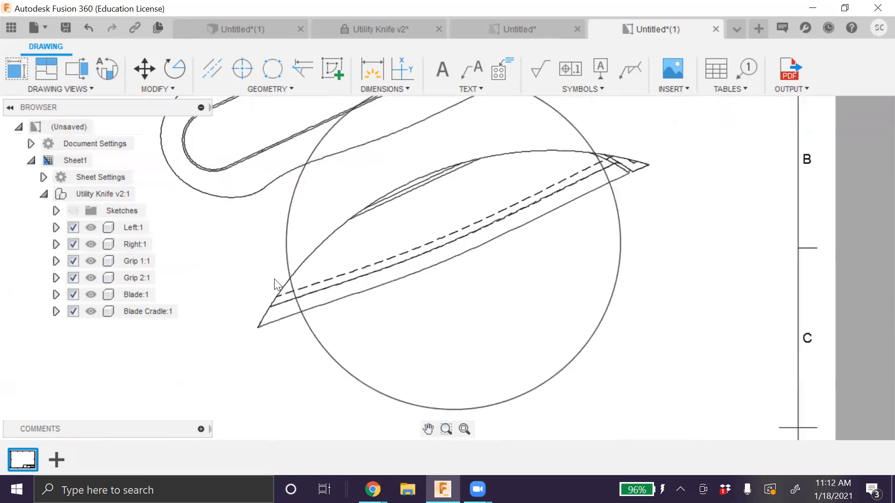
pyautogui.scroll(-8, 261, 280)
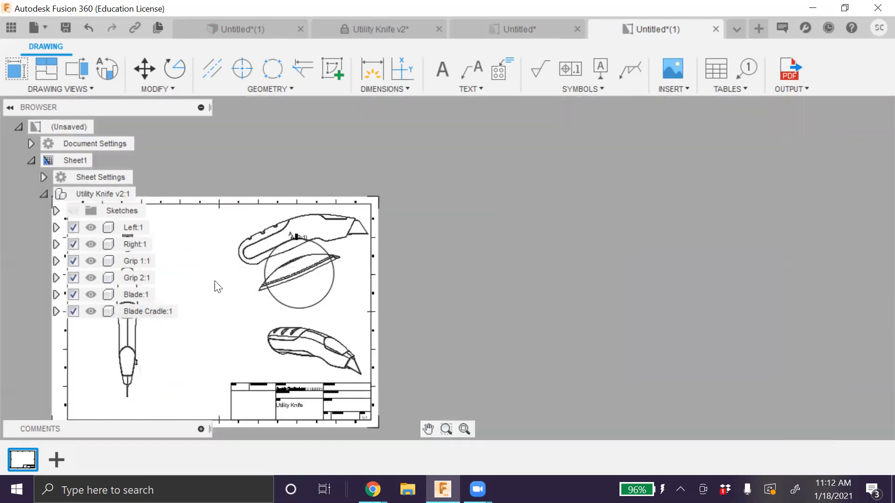
pyautogui.click(463, 429)
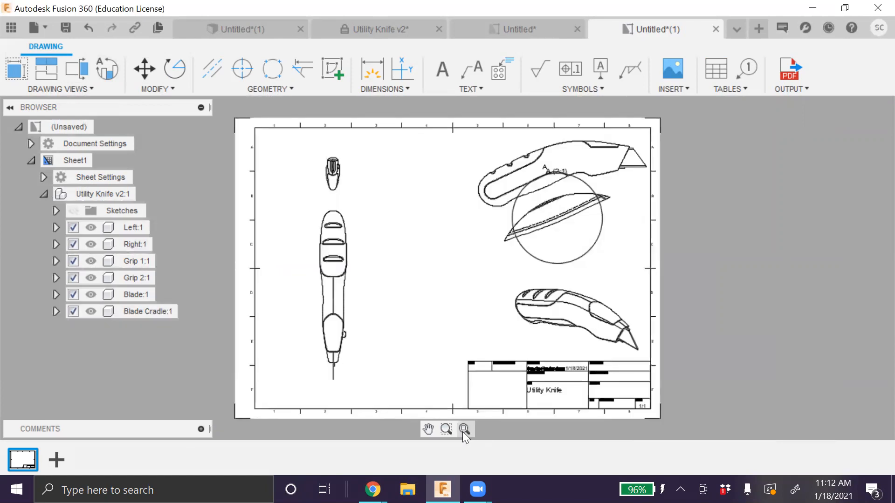
pyautogui.click(83, 72)
pyautogui.click(330, 233)
pyautogui.click(322, 254)
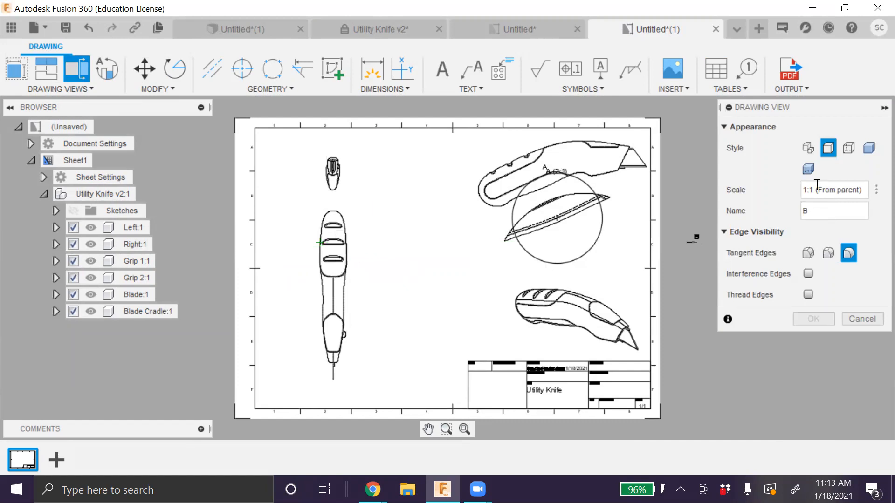
pyautogui.click(346, 240)
pyautogui.click(320, 239)
pyautogui.scroll(5, 350, 242)
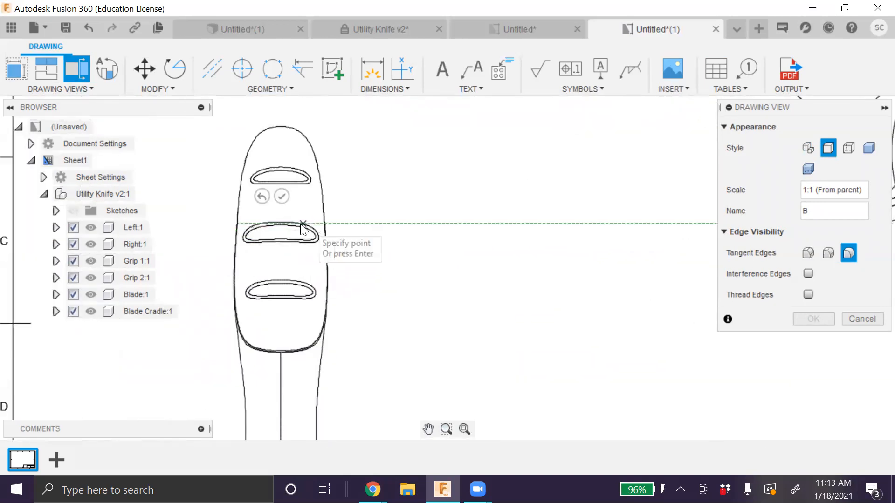
pyautogui.click(328, 226)
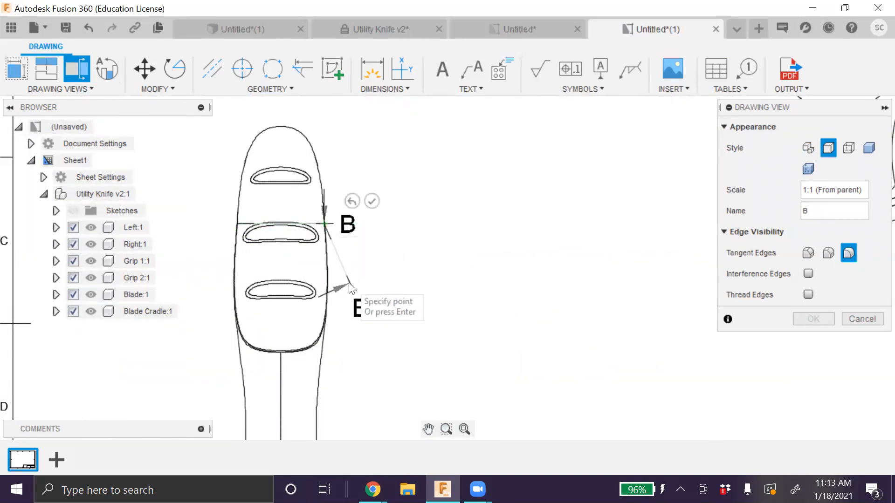
pyautogui.click(335, 293)
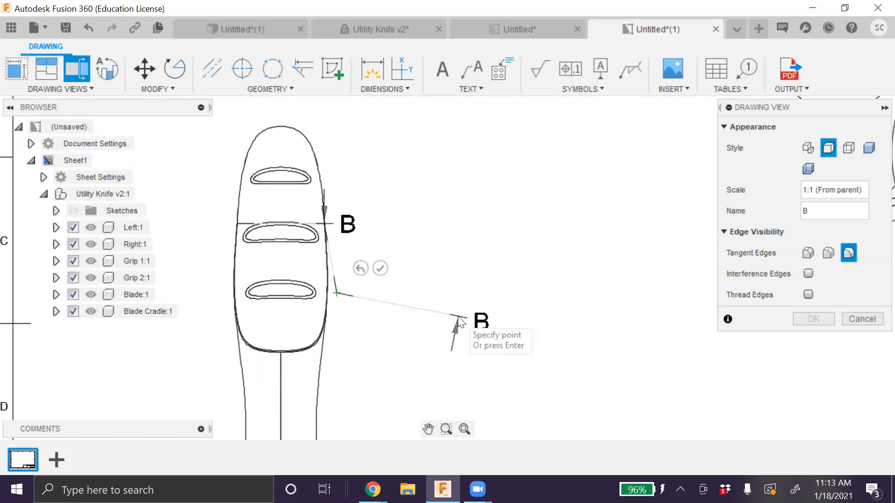
pyautogui.press('Escape')
pyautogui.scroll(-6, 458, 318)
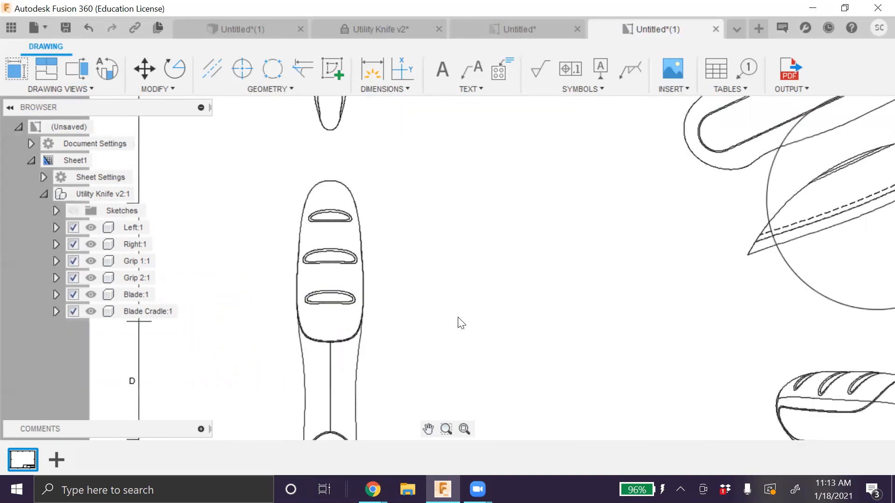
pyautogui.click(107, 69)
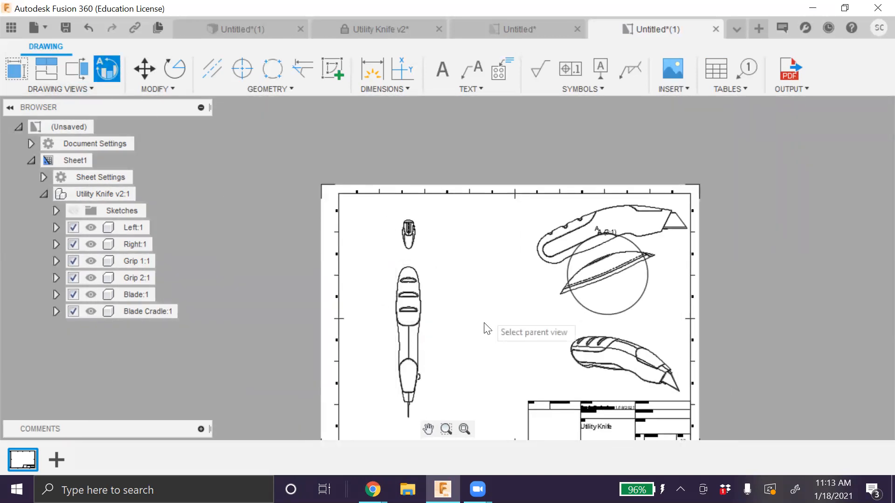
pyautogui.press('Escape')
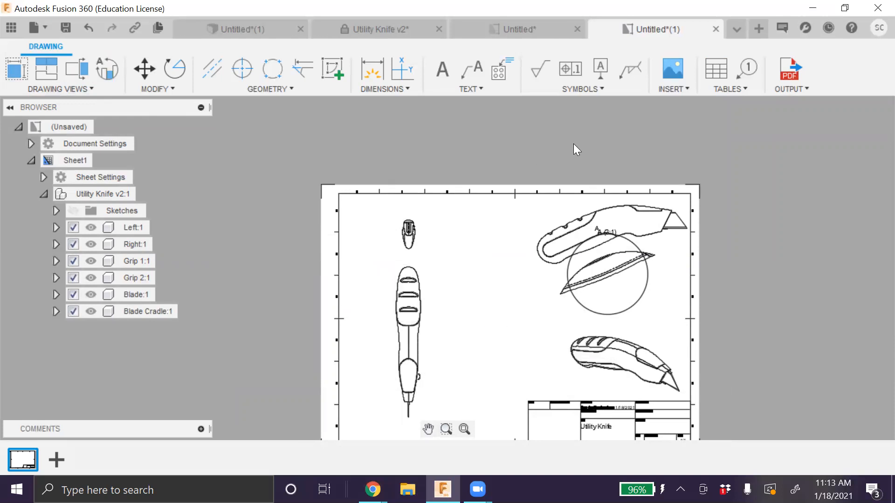
# - Add a dimension for the width at the lower end of the small front view, placing its text below the view
pyautogui.click(403, 89)
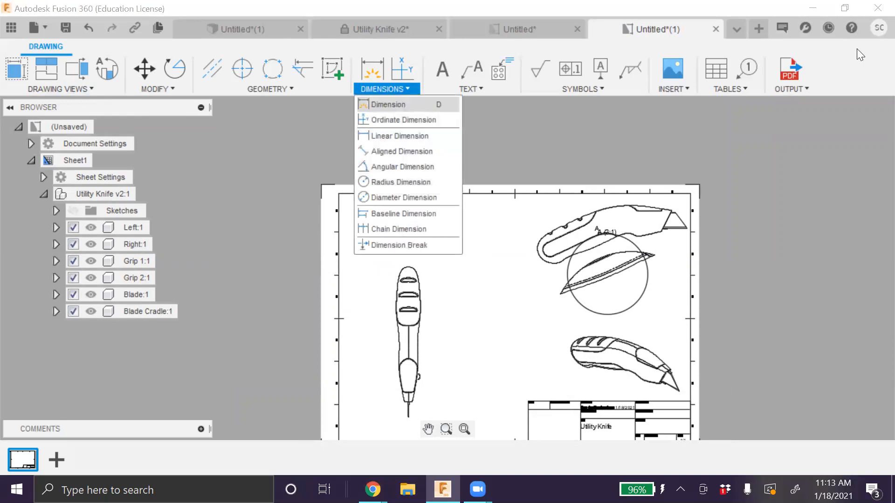
pyautogui.click(403, 106)
pyautogui.scroll(10, 406, 233)
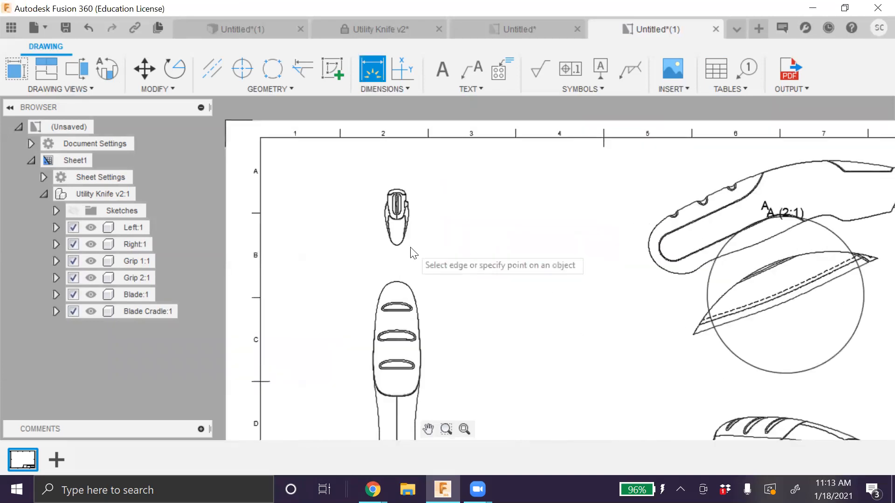
pyautogui.click(358, 243)
pyautogui.click(265, 238)
pyautogui.click(256, 338)
# - Add a radius dimension to the rounded rear end of the handle's inner grip outline in the side view, placed outside the handle
pyautogui.scroll(-10, 452, 344)
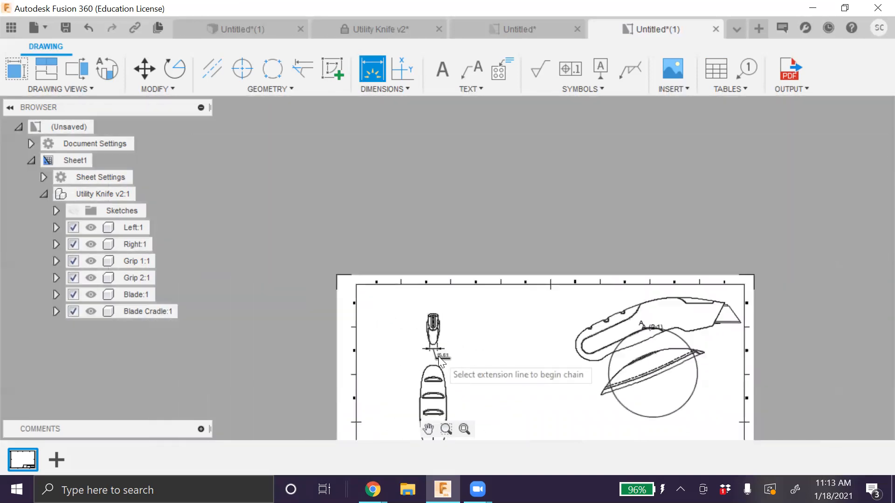
pyautogui.click(468, 342)
pyautogui.click(368, 349)
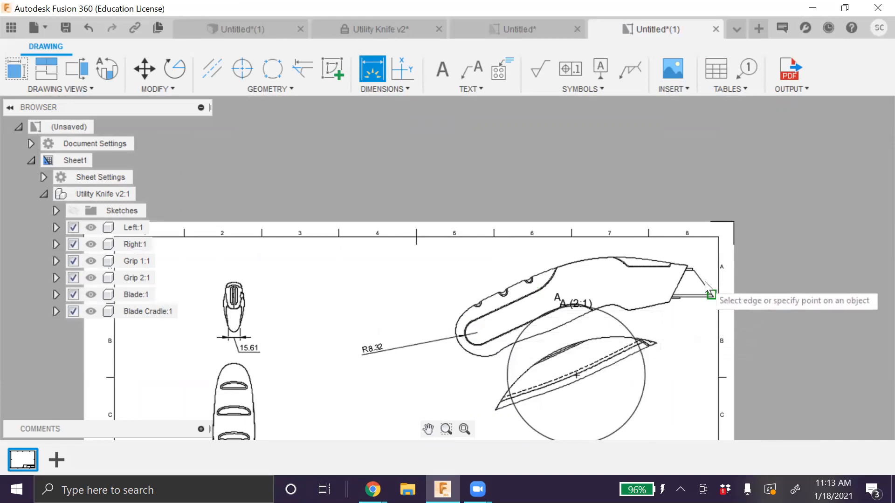
pyautogui.click(711, 294)
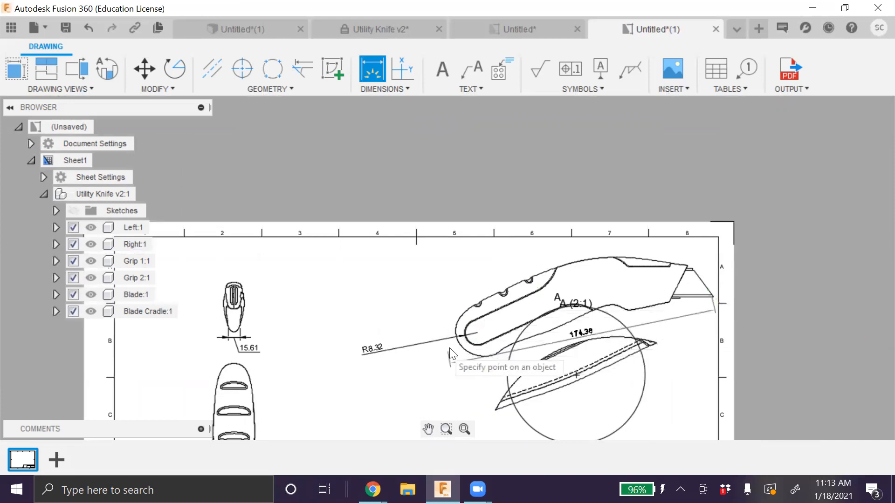
pyautogui.click(467, 350)
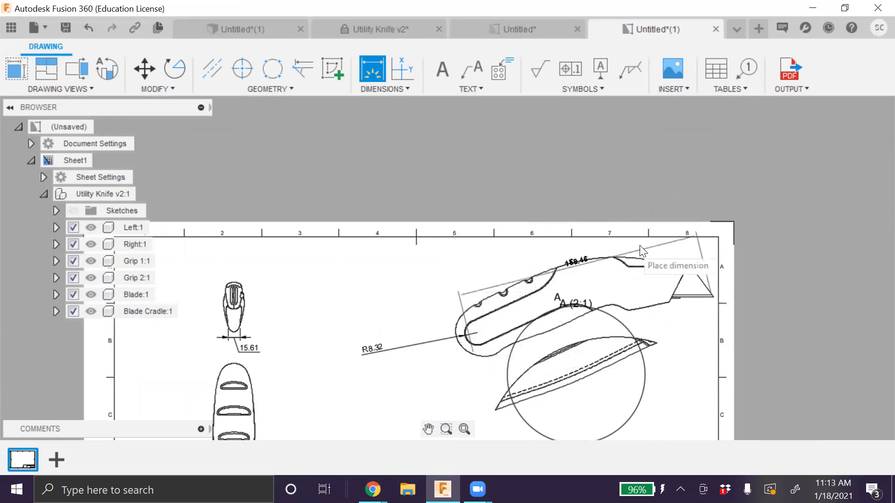
pyautogui.press('Escape')
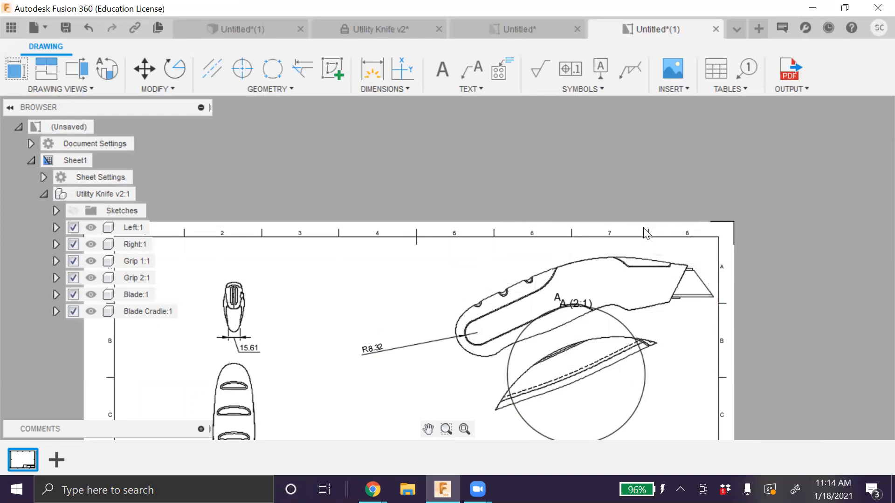
pyautogui.click(398, 87)
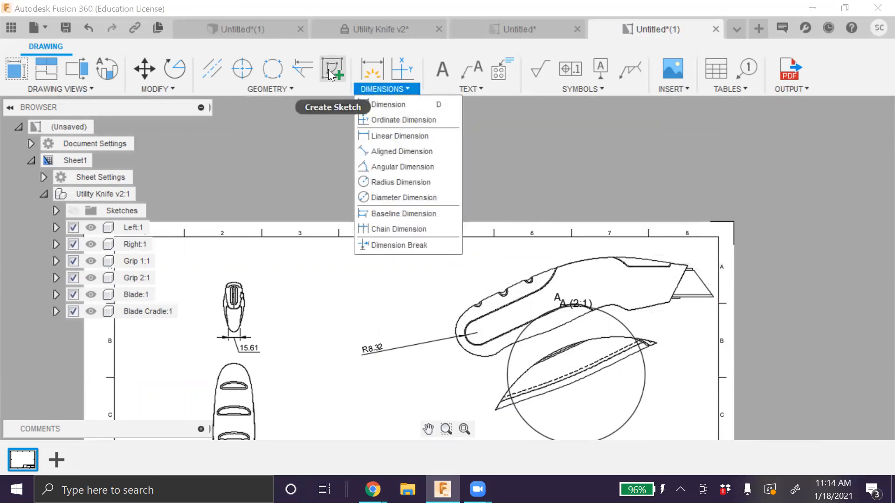
pyautogui.click(265, 87)
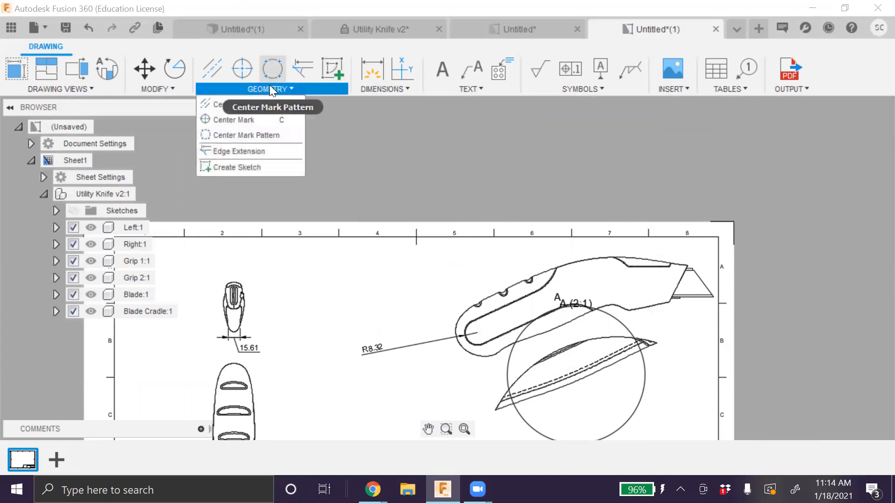
pyautogui.scroll(-5, 319, 317)
pyautogui.scroll(4, 236, 285)
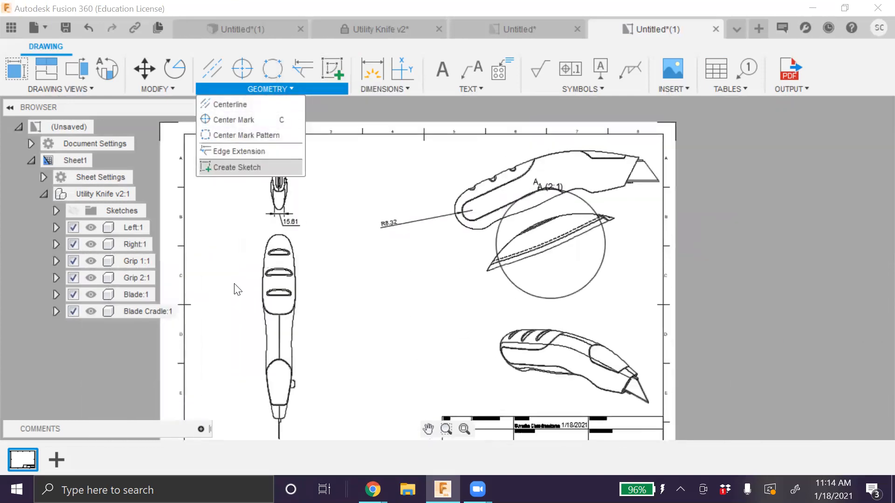
pyautogui.scroll(-2, 165, 413)
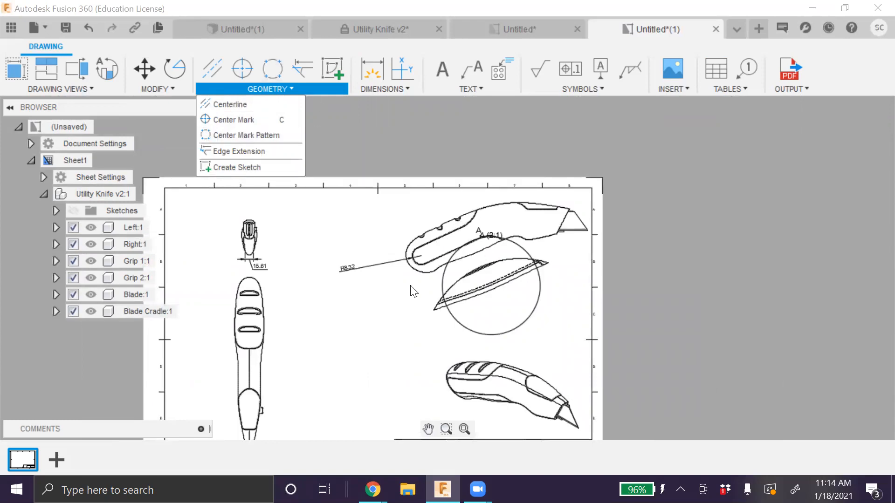
pyautogui.scroll(1, 411, 294)
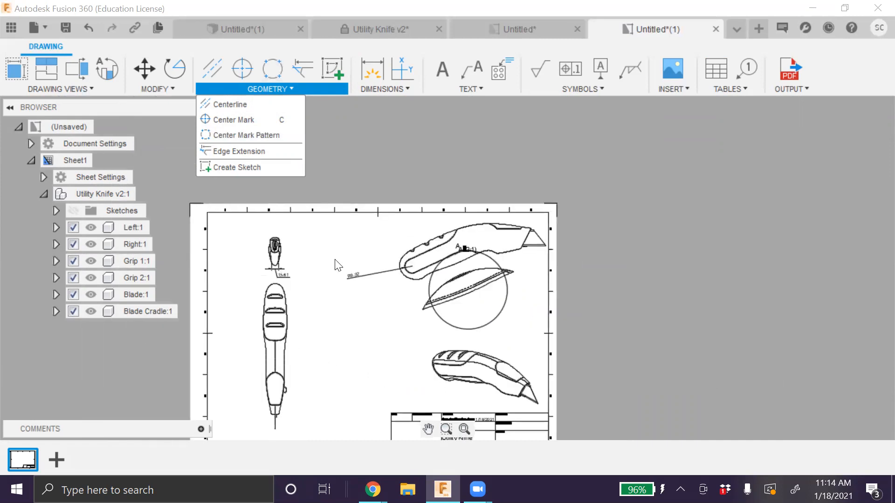
pyautogui.click(381, 89)
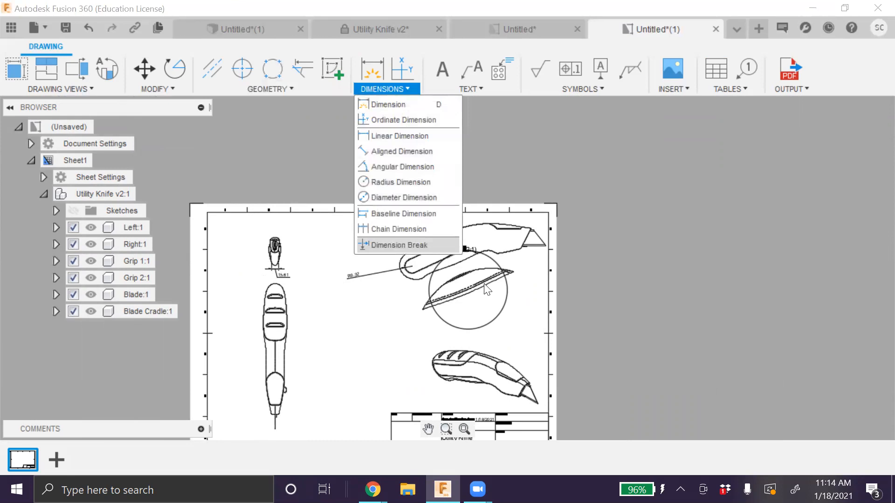
pyautogui.click(559, 128)
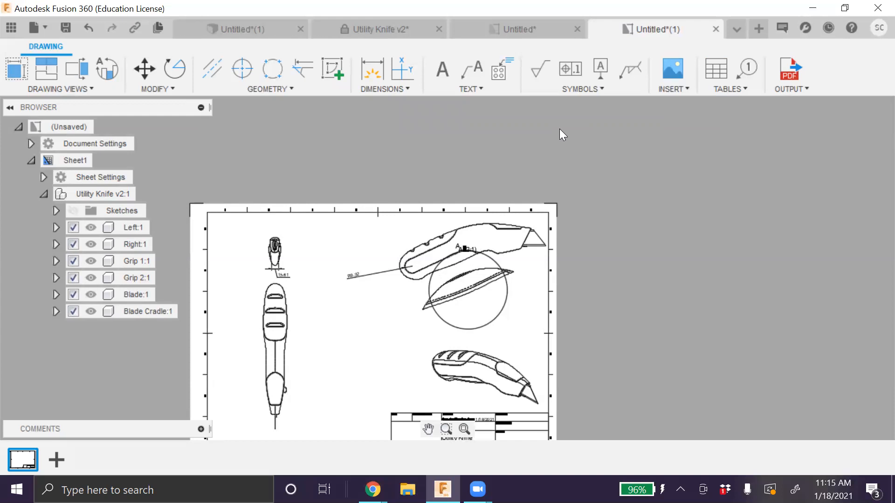
# - Insert an automatic parts list table with first-level structure and place it along the bottom edge of the sheet
pyautogui.click(724, 88)
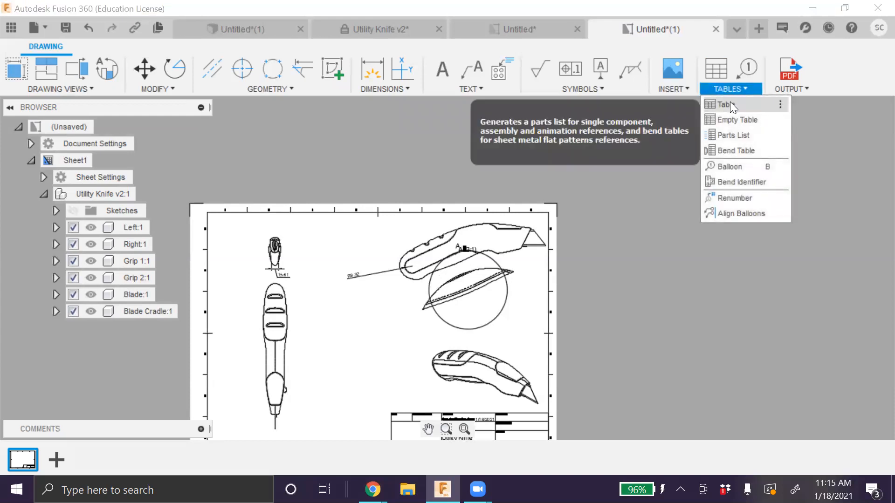
pyautogui.click(730, 102)
pyautogui.scroll(-3, 472, 294)
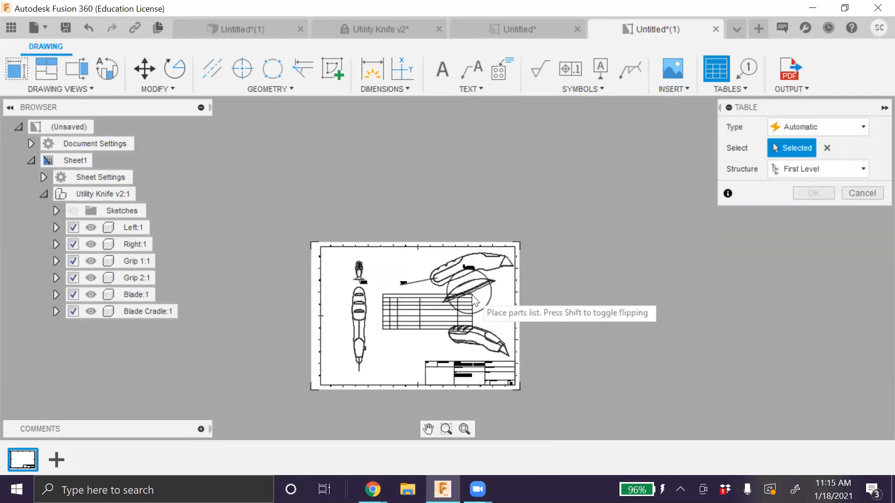
pyautogui.click(464, 386)
pyautogui.scroll(5, 432, 362)
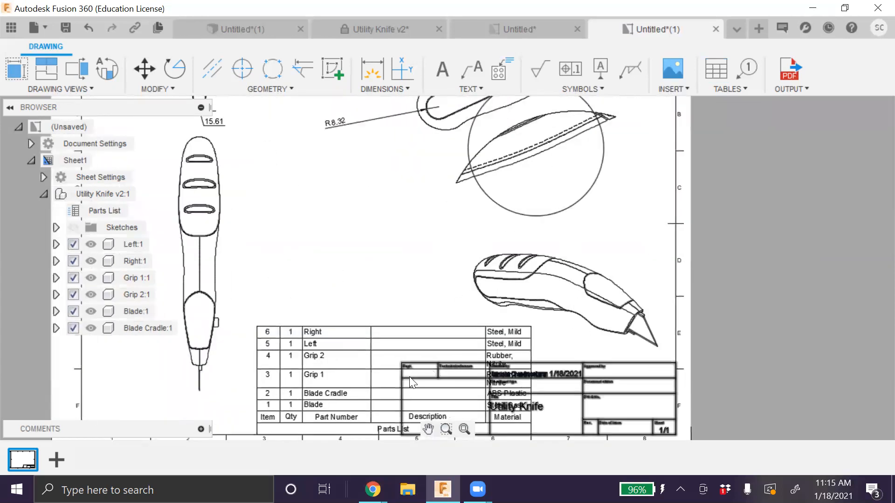
pyautogui.scroll(2, 363, 385)
pyautogui.scroll(-5, 279, 413)
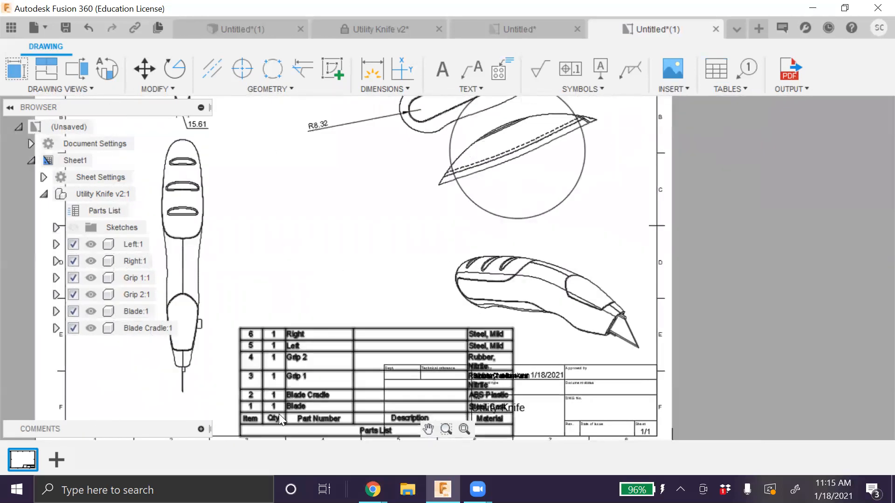
pyautogui.scroll(4, 279, 415)
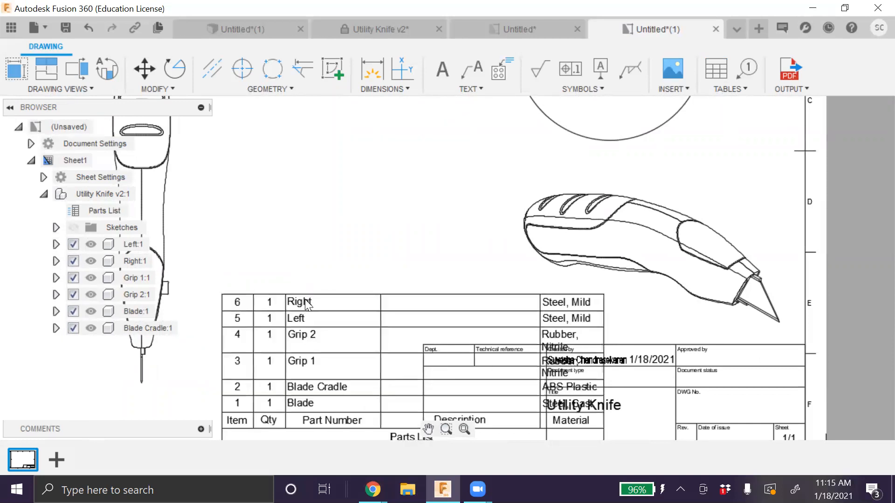
# - Delete the title block that overlaps the parts list
pyautogui.click(565, 389)
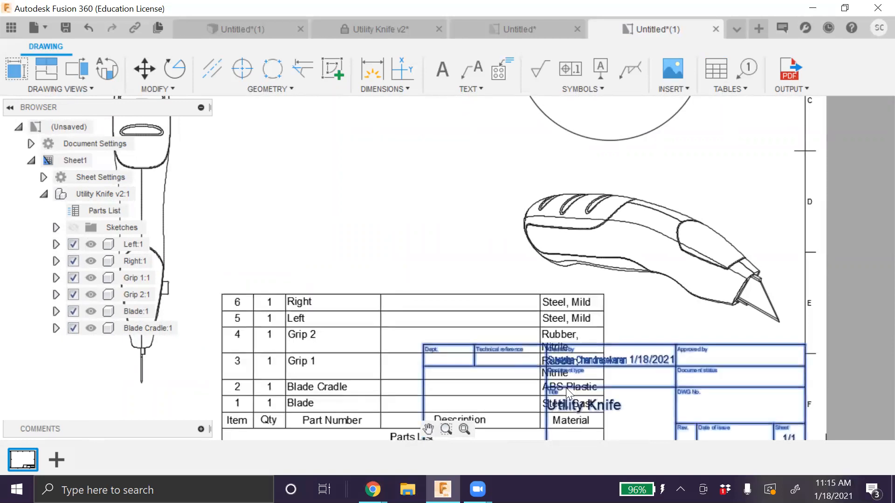
pyautogui.press('Delete')
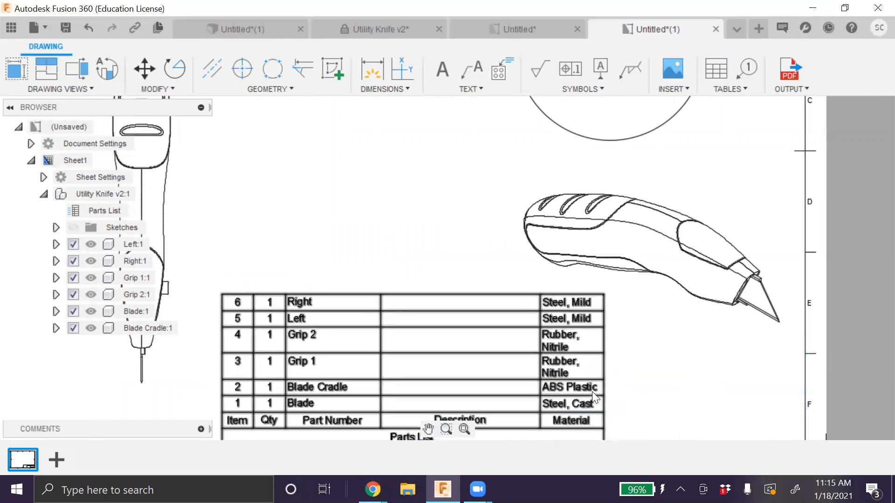
pyautogui.scroll(2, 513, 392)
pyautogui.scroll(-3, 339, 413)
pyautogui.scroll(-1, 339, 412)
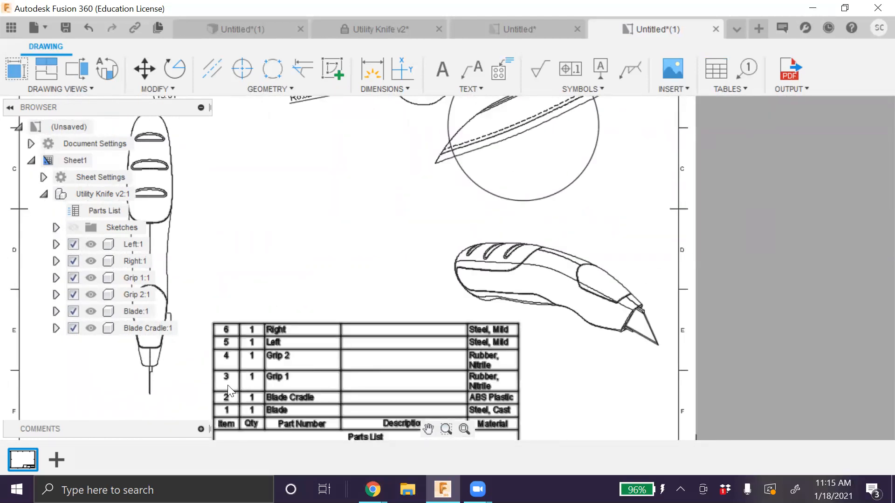
pyautogui.scroll(2, 297, 430)
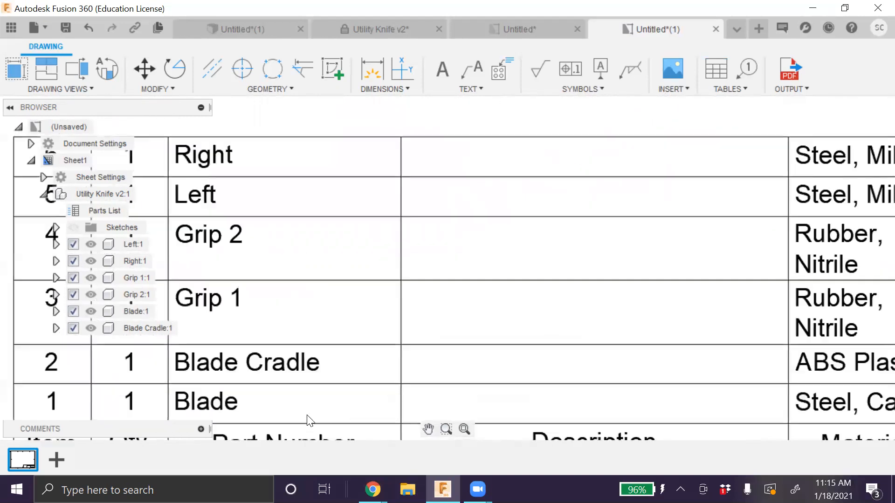
pyautogui.scroll(-5, 292, 430)
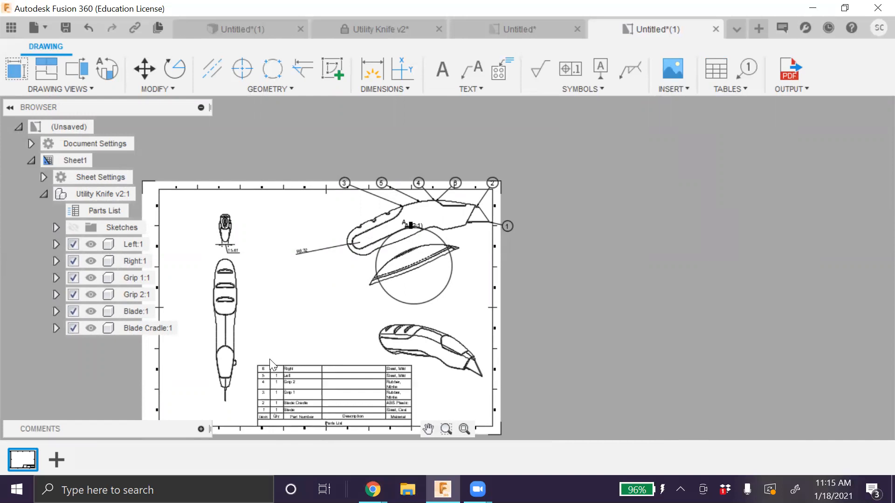
# - Add the Part Name and Mass columns to the parts list
pyautogui.scroll(3, 263, 422)
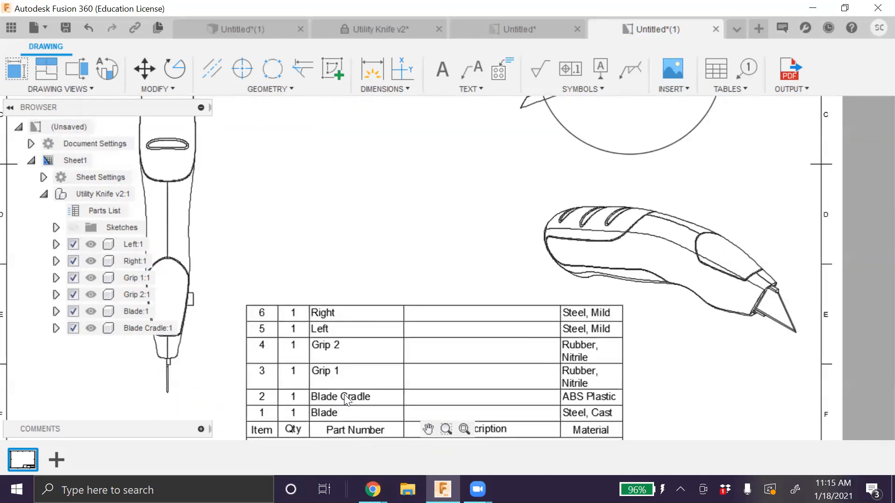
pyautogui.doubleClick(366, 371)
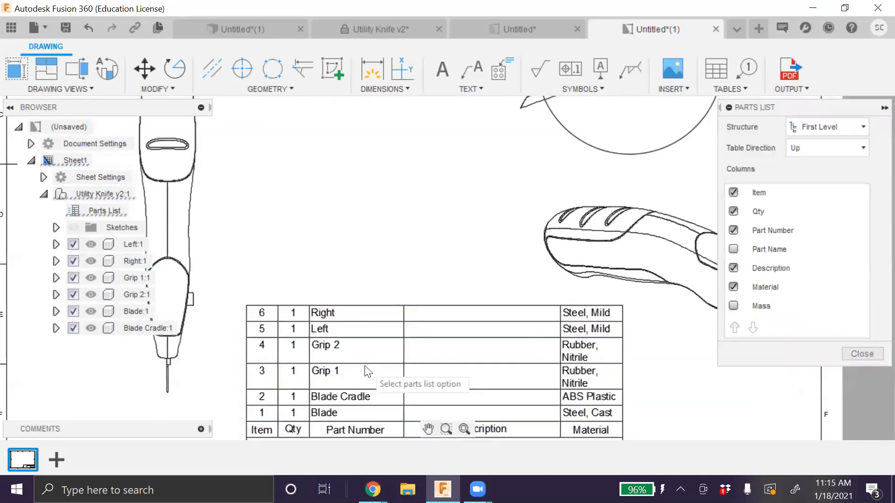
pyautogui.click(733, 249)
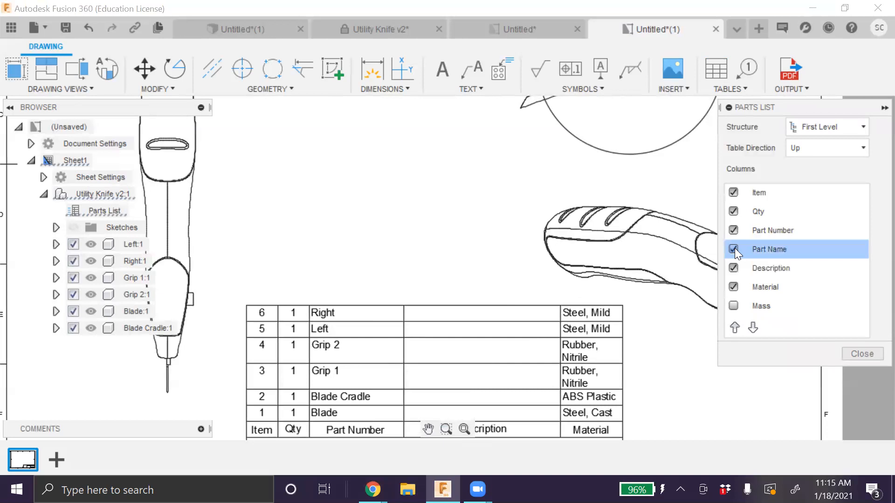
pyautogui.click(733, 306)
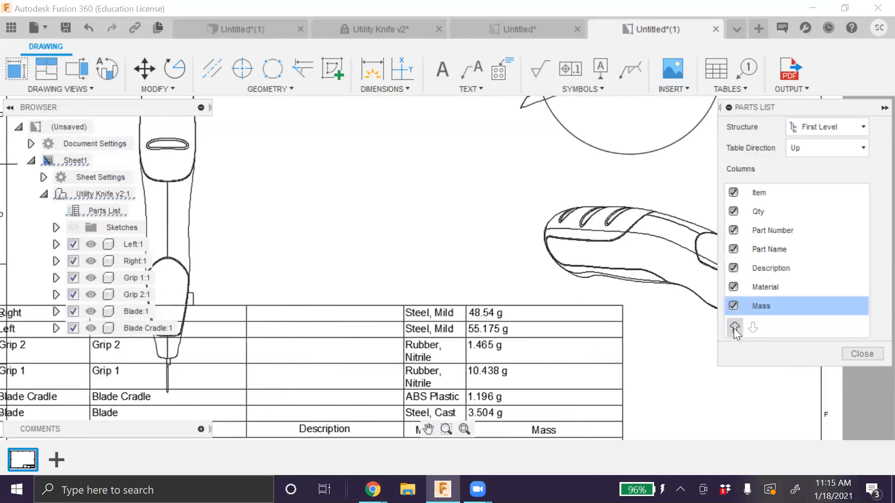
# - Move the Mass column directly after Part Number in the parts list and finish editing the table
pyautogui.click(735, 327)
pyautogui.click(749, 329)
pyautogui.click(742, 325)
pyautogui.click(735, 327)
pyautogui.click(735, 328)
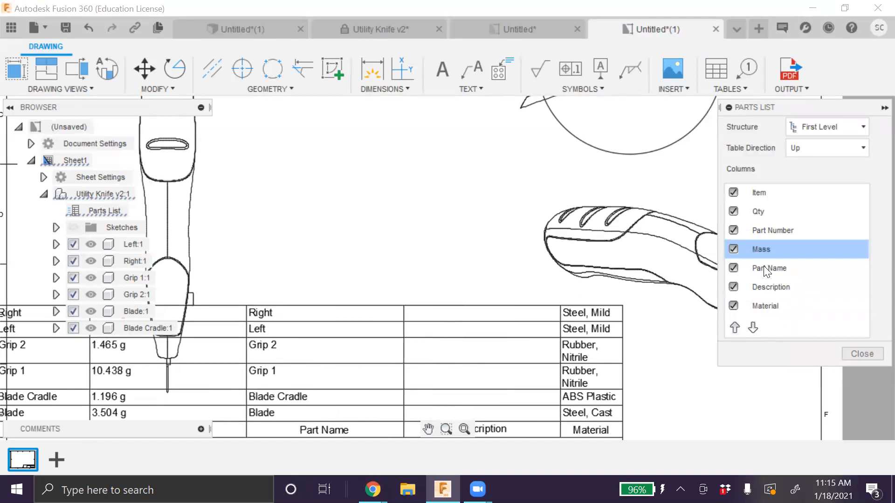
pyautogui.click(857, 354)
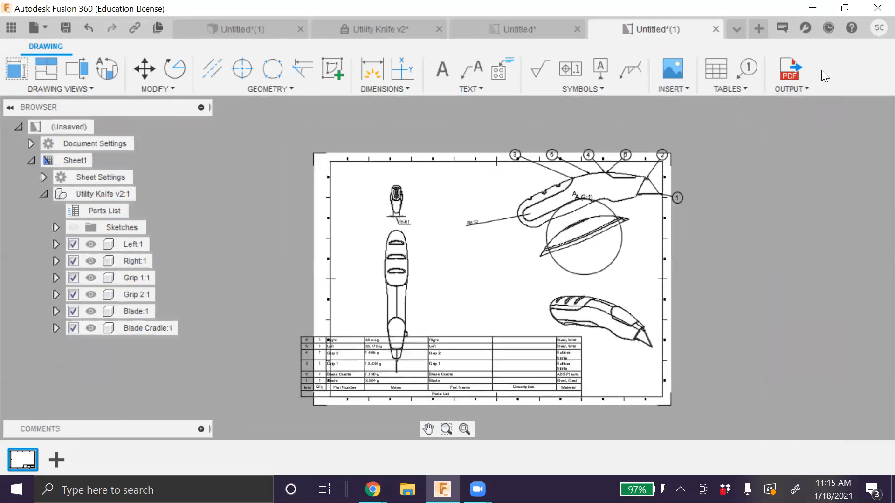
# - Switch to the inner cylinder v2 design and orbit the two cylinders to see them from the front
pyautogui.click(358, 30)
pyautogui.click(315, 29)
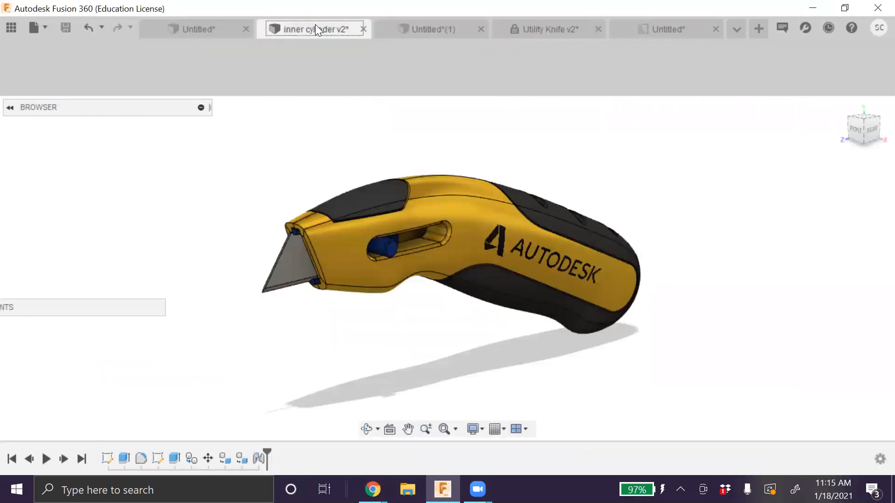
pyautogui.click(204, 28)
pyautogui.click(338, 25)
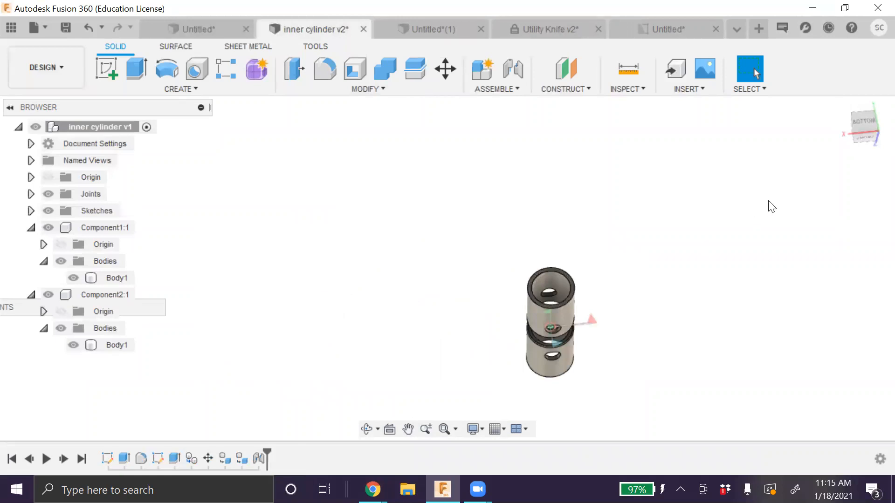
pyautogui.keyDown('shift'); pyautogui.moveTo(408, 329); pyautogui.dragTo(404, 264, button='middle'); pyautogui.keyUp('shift')
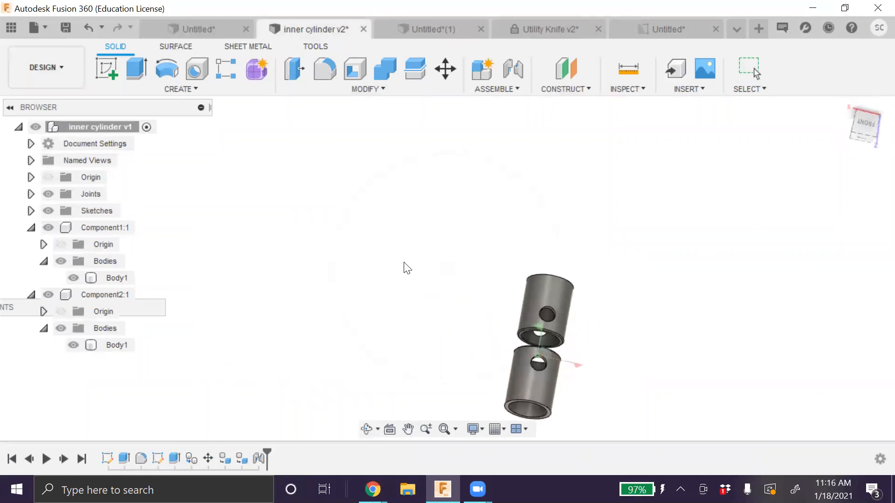
# - Create a new drawing from the inner cylinder design
pyautogui.click(59, 76)
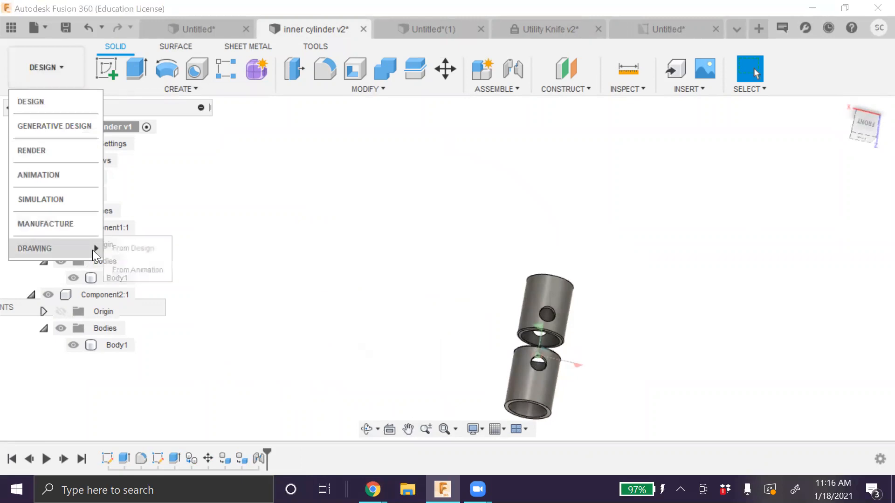
pyautogui.click(198, 257)
pyautogui.click(56, 58)
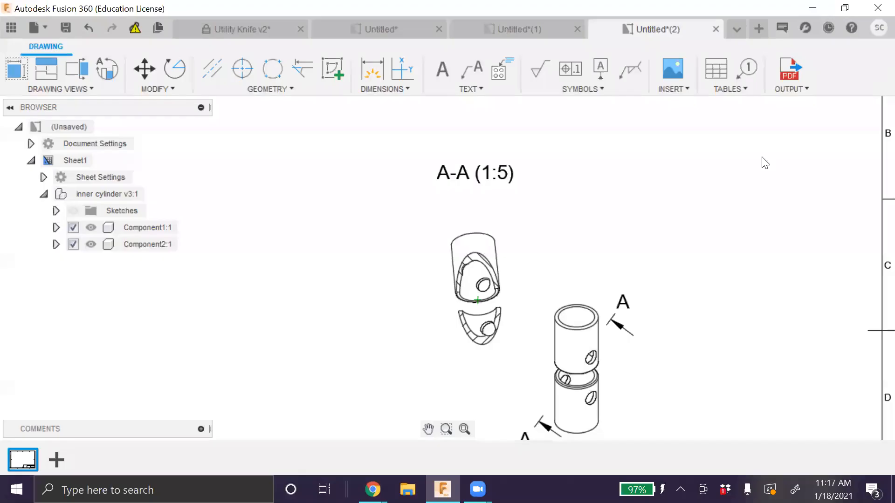
# - Create a full-depth section view of the isometric cylinders along a diagonal line crossing section line A-A, placed below the existing section view
pyautogui.scroll(-5, 331, 372)
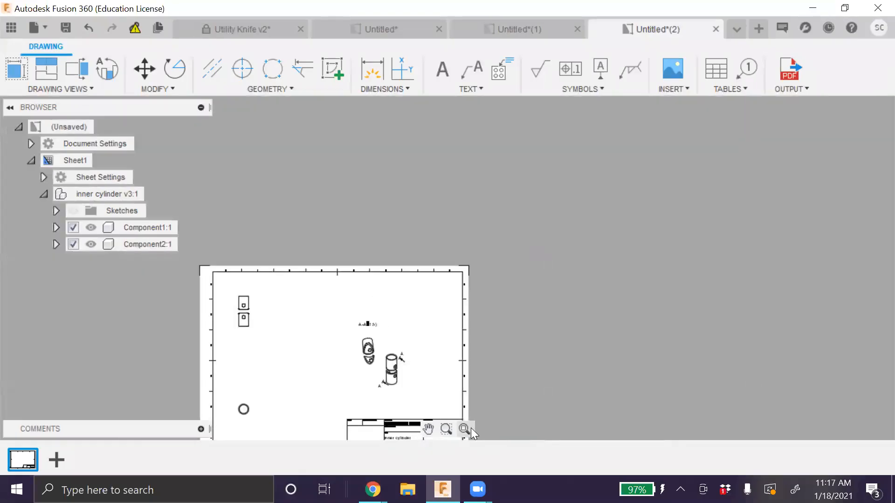
pyautogui.click(464, 429)
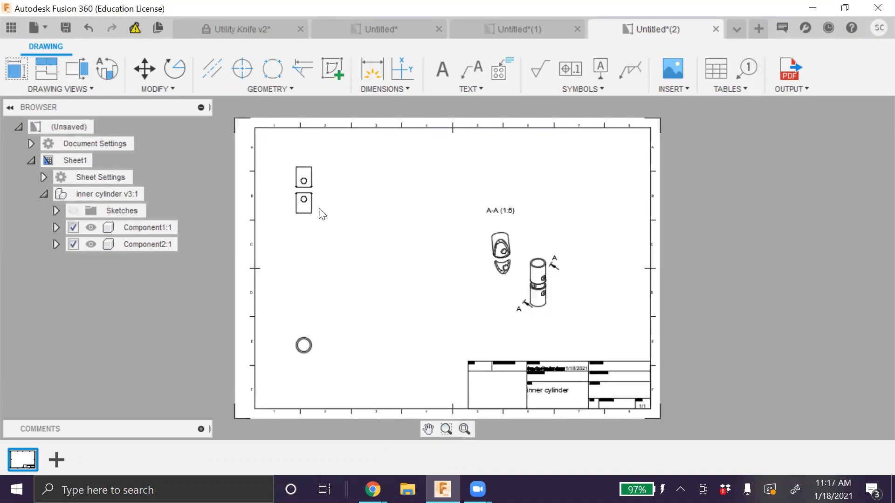
pyautogui.scroll(2, 306, 186)
pyautogui.scroll(3, 305, 189)
pyautogui.scroll(-4, 301, 184)
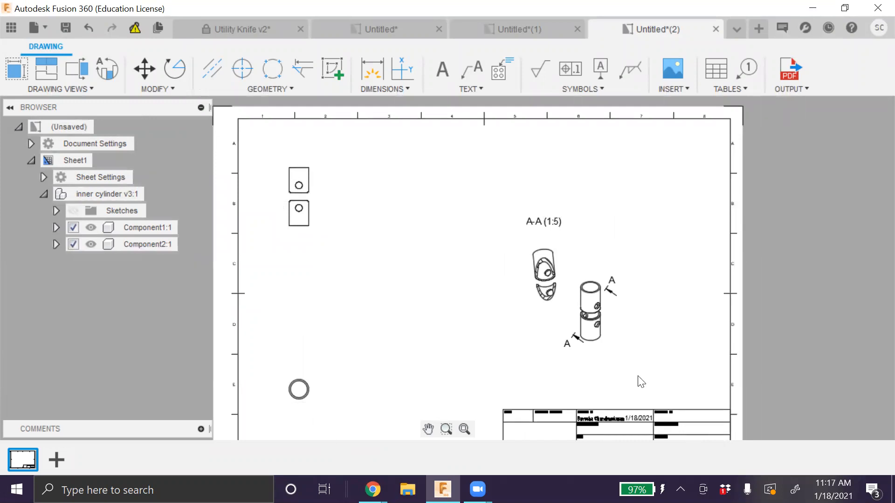
pyautogui.click(81, 77)
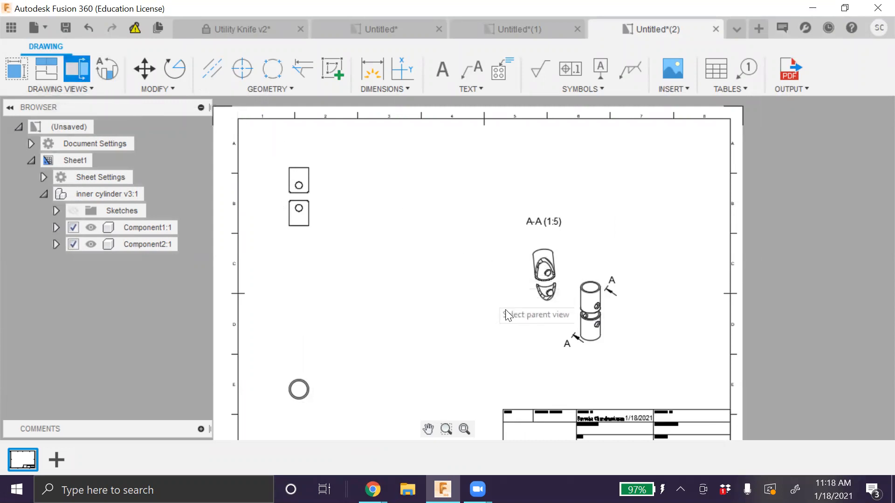
pyautogui.scroll(5, 565, 337)
pyautogui.click(615, 307)
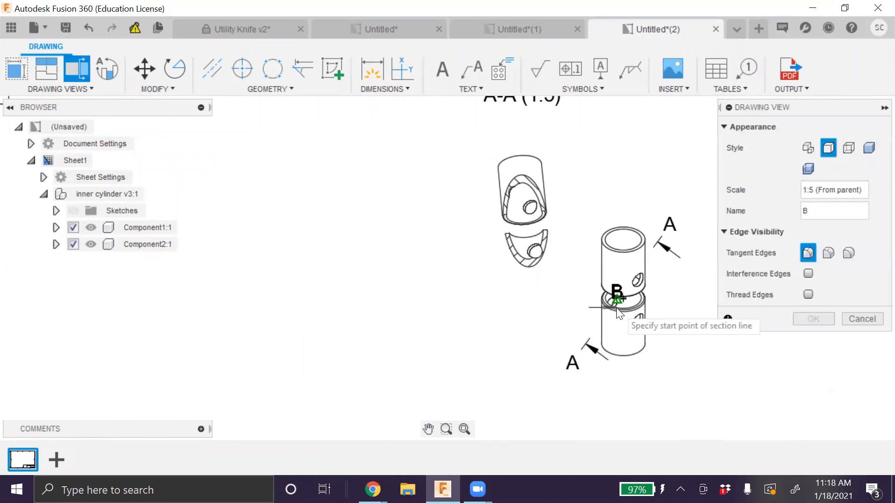
pyautogui.click(598, 255)
pyautogui.click(662, 331)
pyautogui.press('Return')
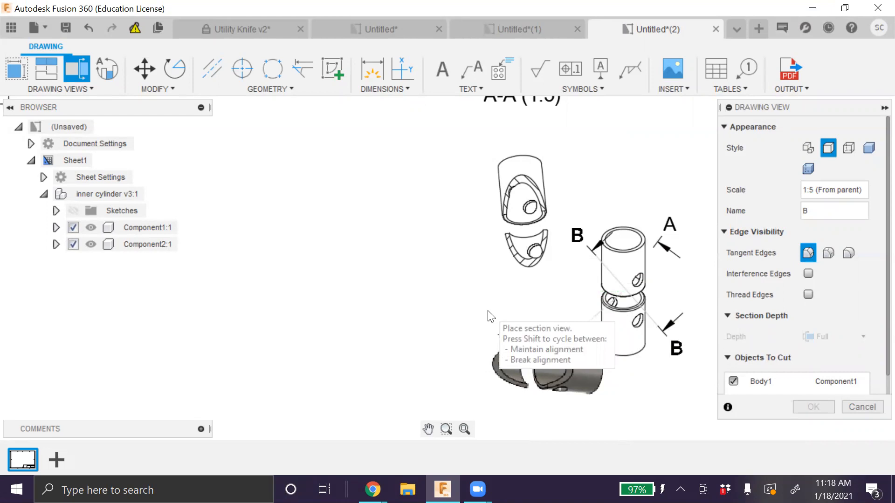
pyautogui.click(444, 328)
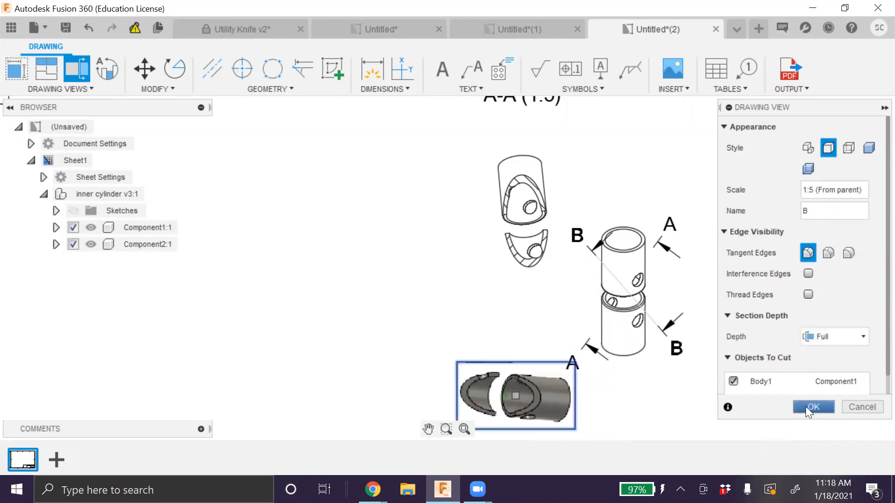
pyautogui.click(811, 407)
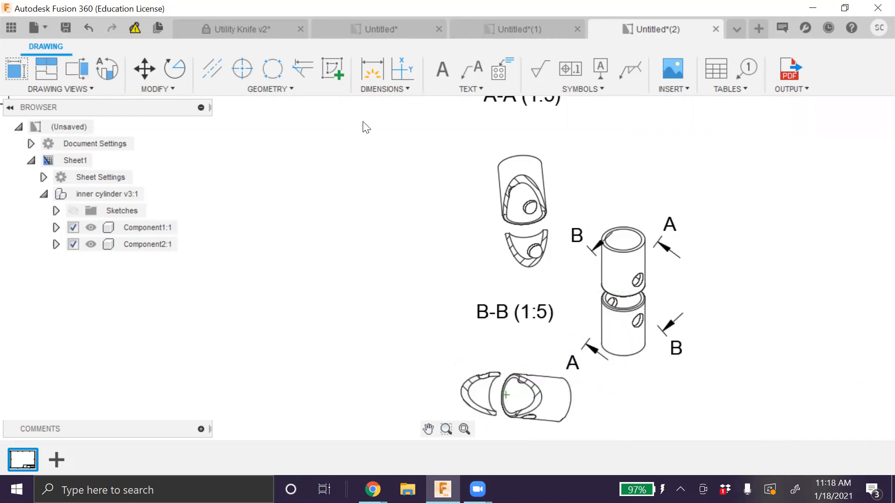
# - Dimension the lower cylinder's diameter below the front view and the heights of both cylinders beside it
pyautogui.click(393, 92)
pyautogui.click(377, 102)
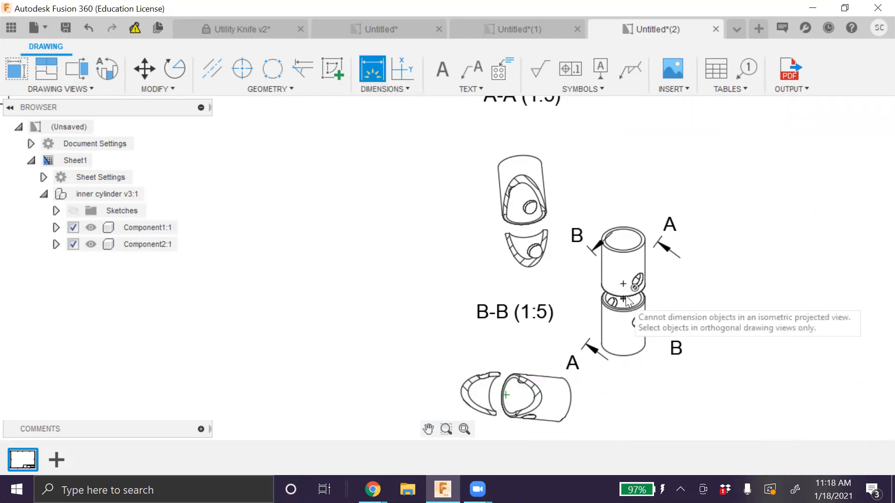
pyautogui.scroll(-6, 396, 294)
pyautogui.scroll(8, 291, 242)
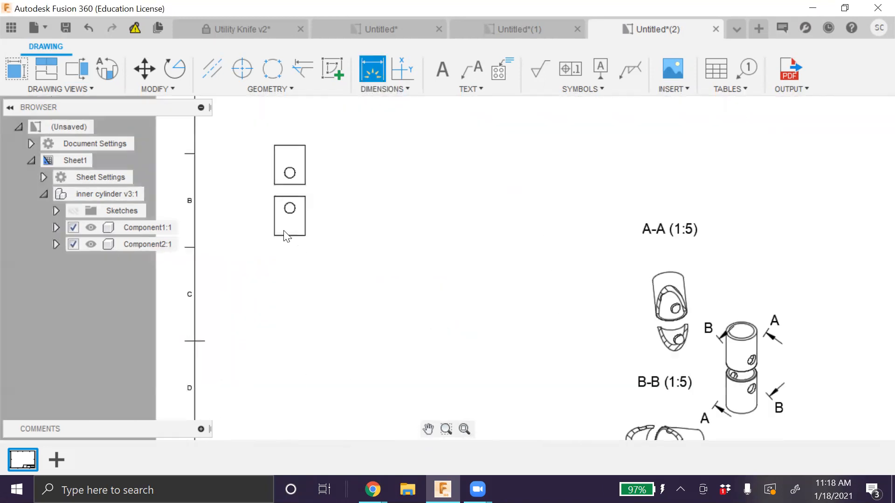
pyautogui.click(284, 236)
pyautogui.click(290, 272)
pyautogui.click(306, 176)
pyautogui.click(342, 166)
pyautogui.click(305, 205)
pyautogui.click(331, 221)
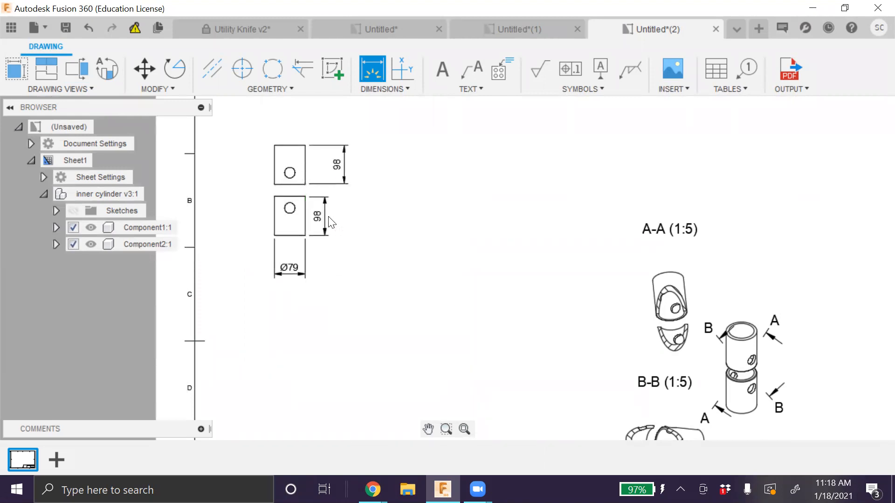
# - Add a dimension to the small round hole in the lower cylinder of the front view, placed beside the view
pyautogui.click(293, 214)
pyautogui.scroll(2, 290, 204)
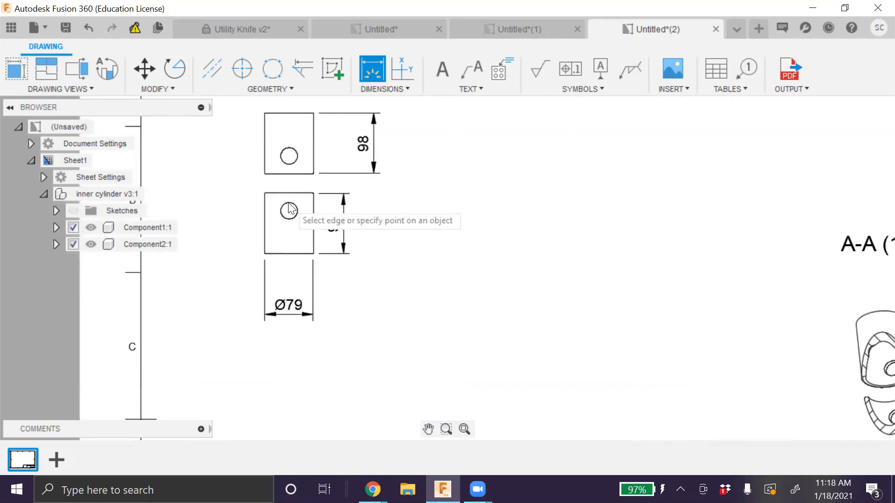
pyautogui.scroll(2, 289, 210)
pyautogui.click(272, 219)
pyautogui.click(475, 236)
# - Dimension the diameters of the inner and outer circles of the round view below the front view
pyautogui.scroll(-6, 355, 299)
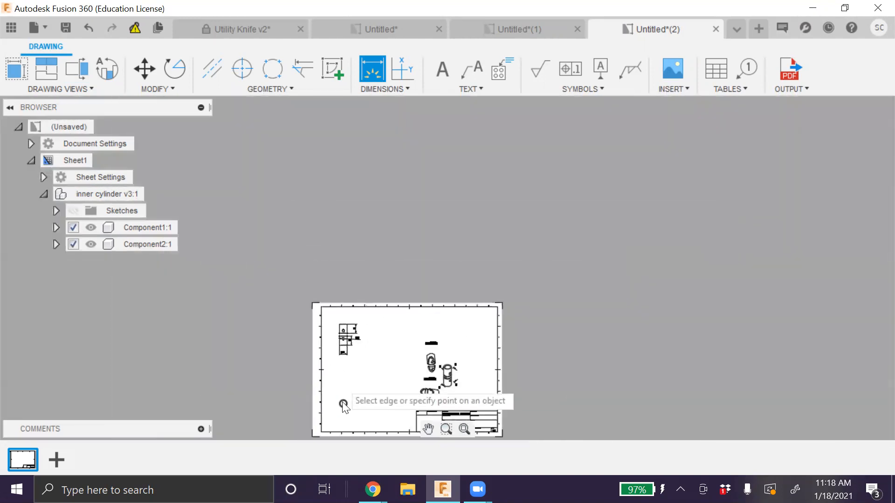
pyautogui.scroll(8, 342, 403)
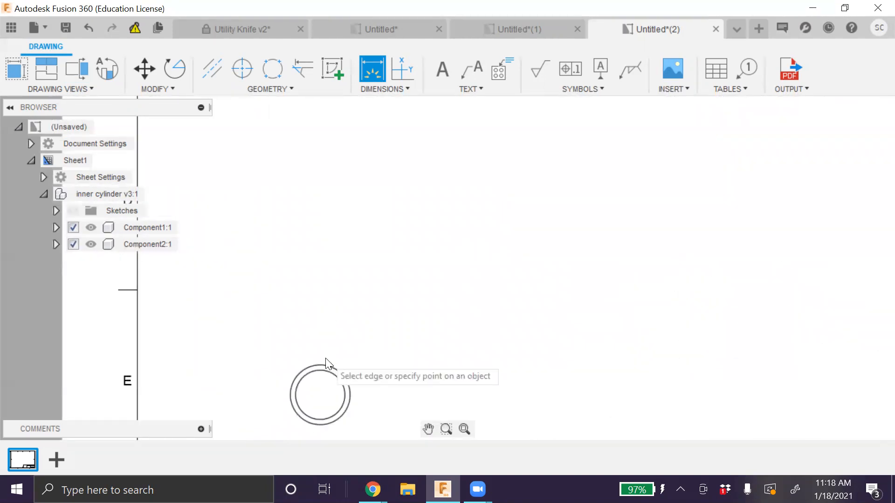
pyautogui.scroll(3, 321, 373)
pyautogui.click(338, 362)
pyautogui.click(451, 354)
pyautogui.click(332, 358)
pyautogui.click(355, 321)
pyautogui.scroll(-3, 367, 308)
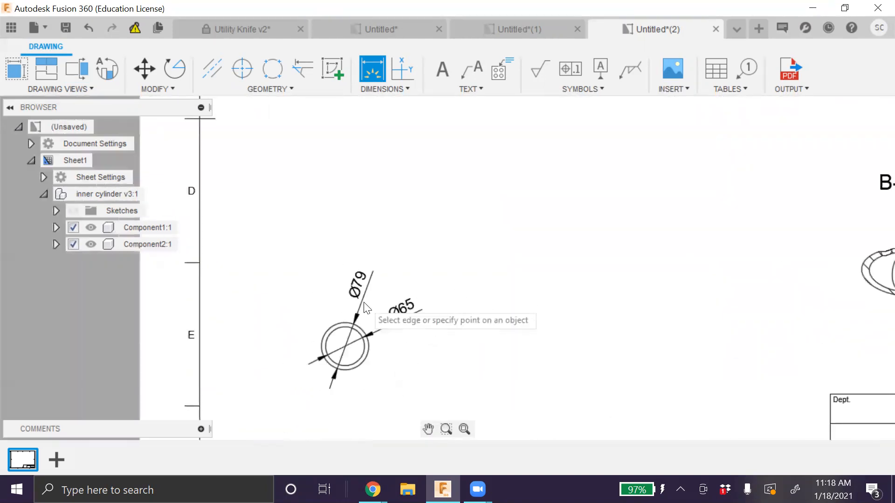
pyautogui.scroll(-6, 367, 308)
pyautogui.scroll(4, 397, 263)
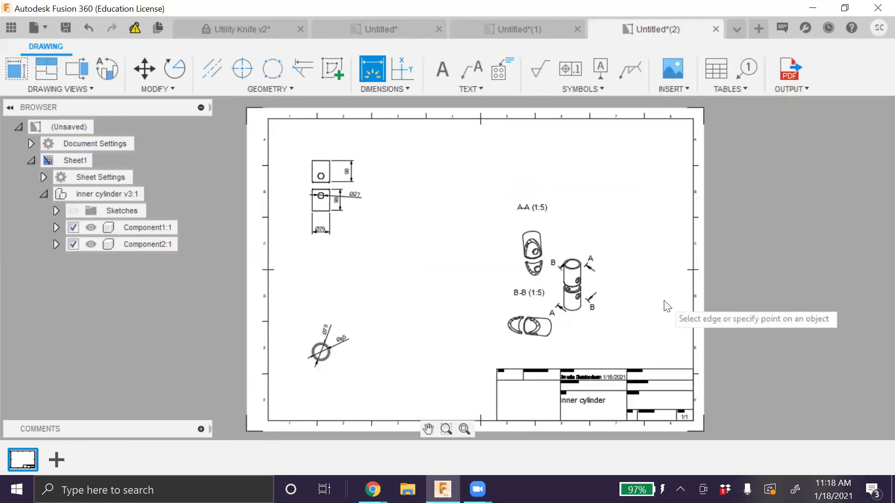
# - Insert an automatic first-level parts list beside the title block
pyautogui.click(715, 72)
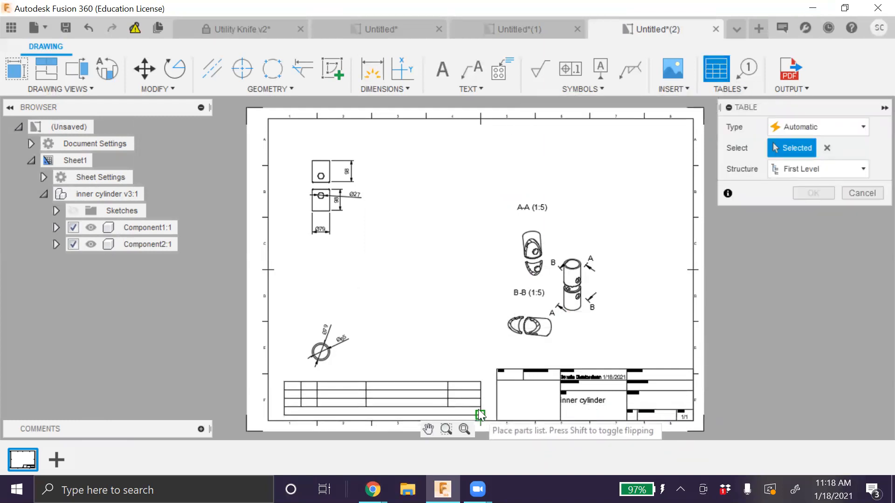
pyautogui.click(479, 414)
pyautogui.scroll(4, 342, 396)
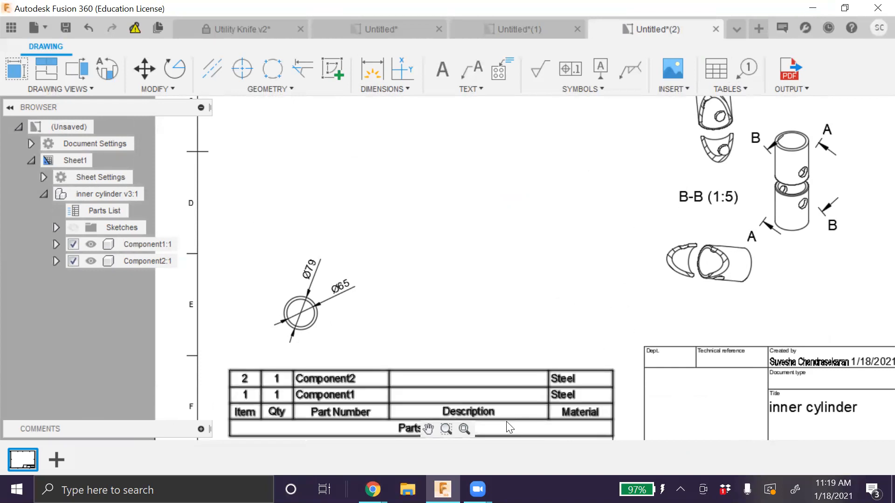
# - Switch to the inner cylinder design and rename Component2 as cylinder 1
pyautogui.click(549, 25)
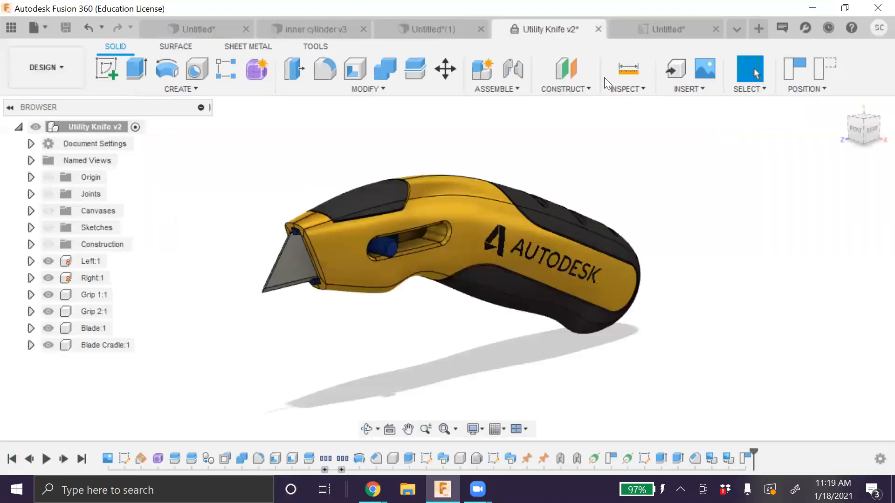
pyautogui.click(639, 36)
pyautogui.click(230, 33)
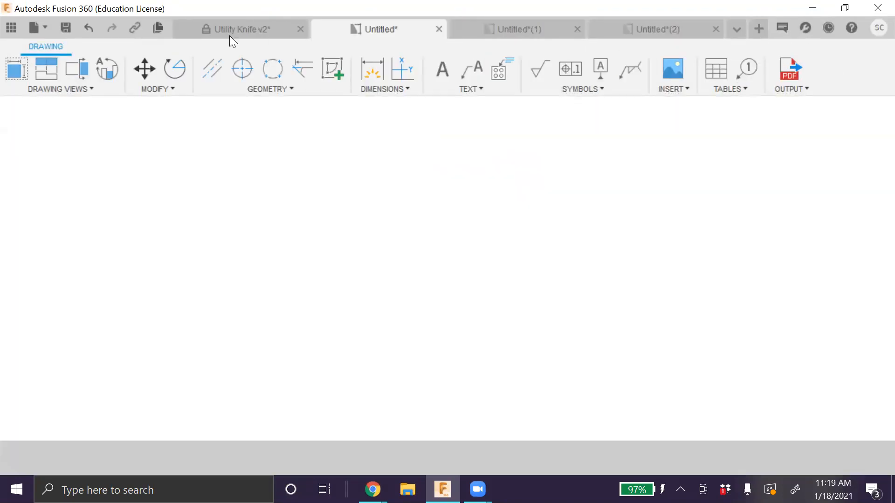
pyautogui.click(738, 32)
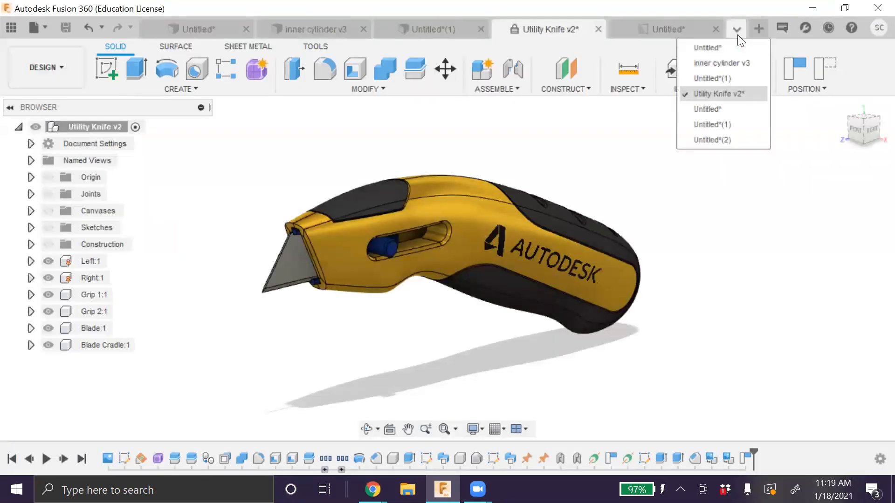
pyautogui.click(734, 59)
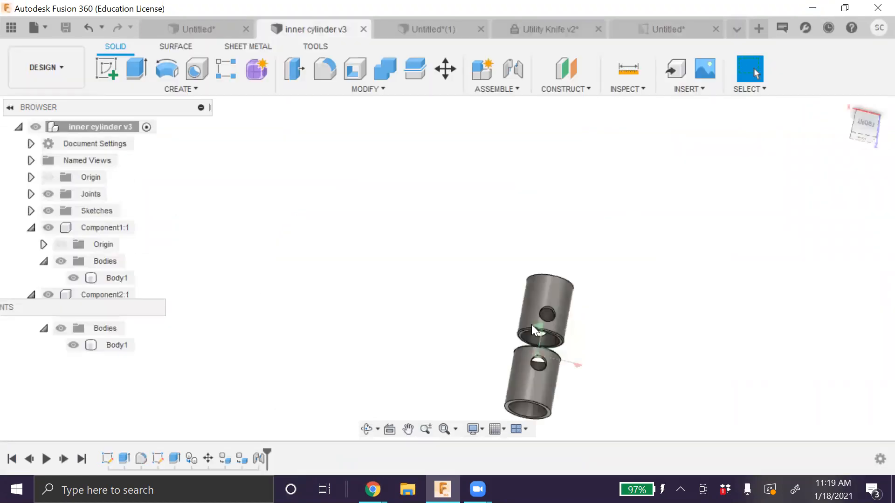
pyautogui.click(96, 293)
pyautogui.click(96, 293)
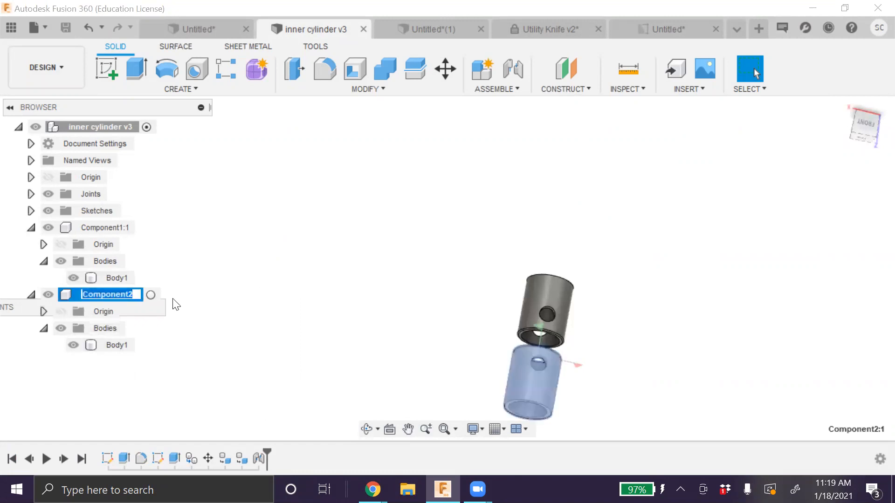
pyautogui.write('cylinder 1')
pyautogui.press('Return')
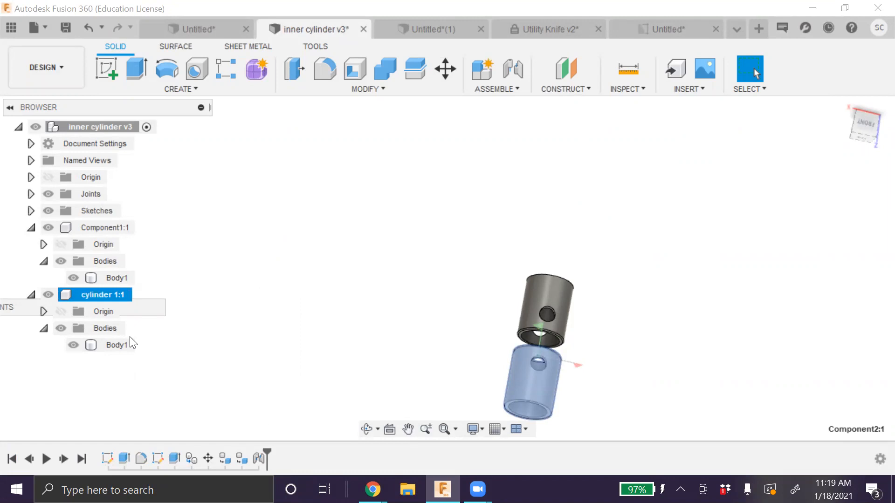
pyautogui.click(647, 390)
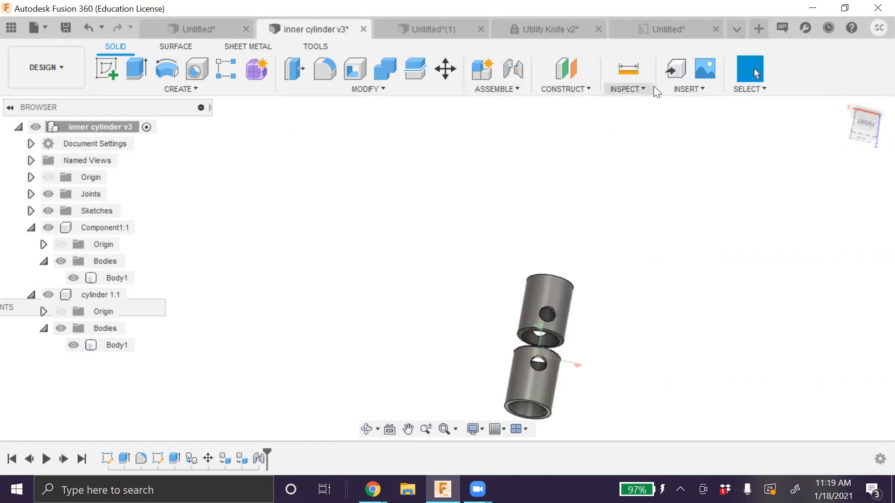
# - Apply the Aluminum physical material from the Metal category to both cylinders
pyautogui.click(392, 91)
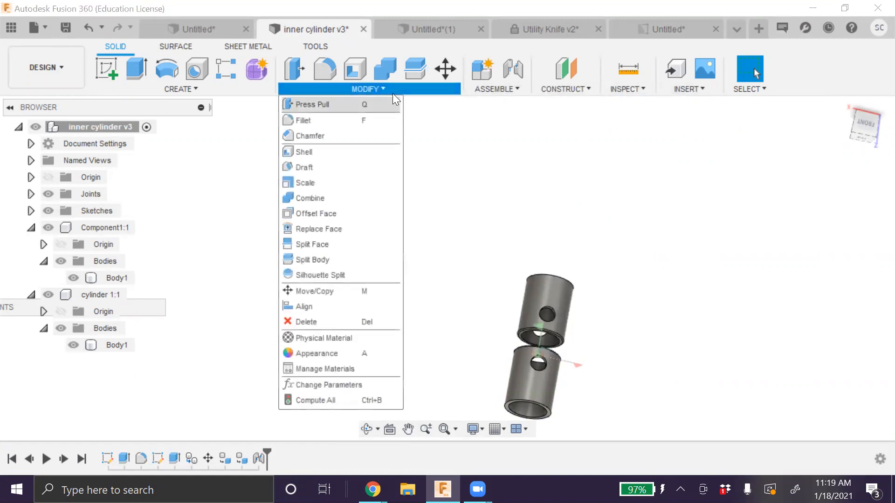
pyautogui.click(328, 340)
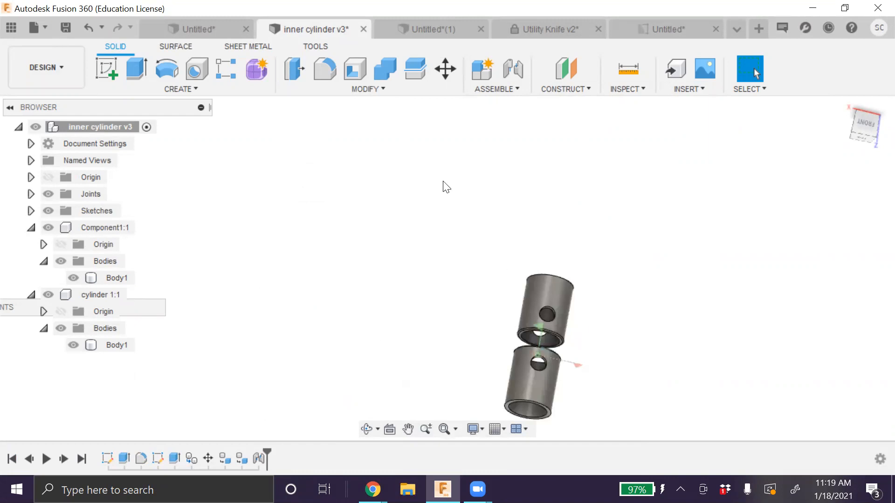
pyautogui.scroll(-4, 732, 311)
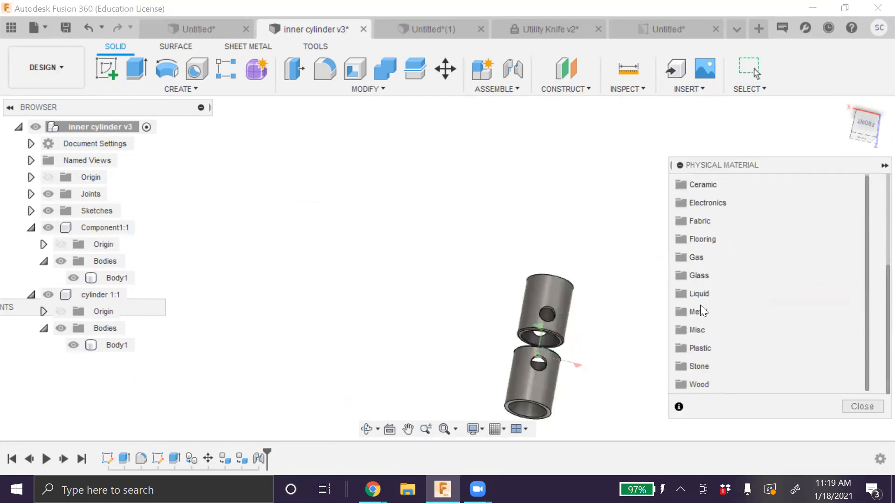
pyautogui.click(698, 309)
pyautogui.scroll(-3, 713, 345)
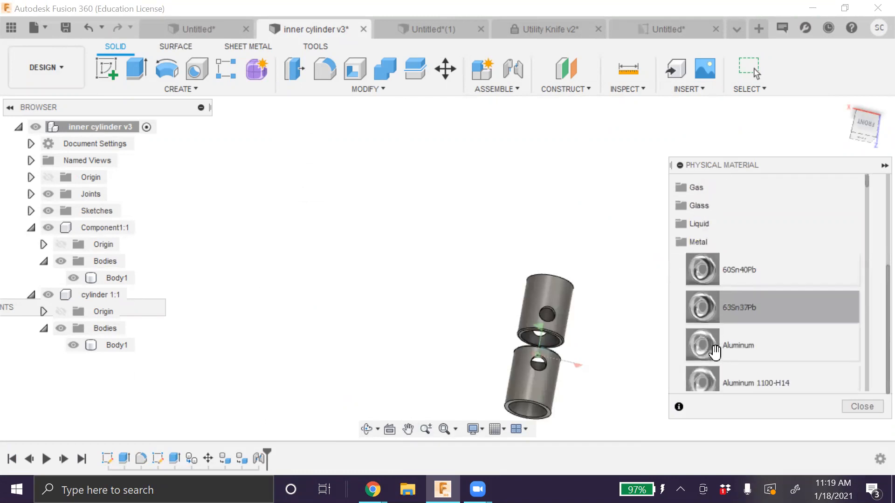
pyautogui.moveTo(749, 350); pyautogui.dragTo(572, 333)
pyautogui.moveTo(762, 350); pyautogui.dragTo(518, 379)
pyautogui.click(862, 406)
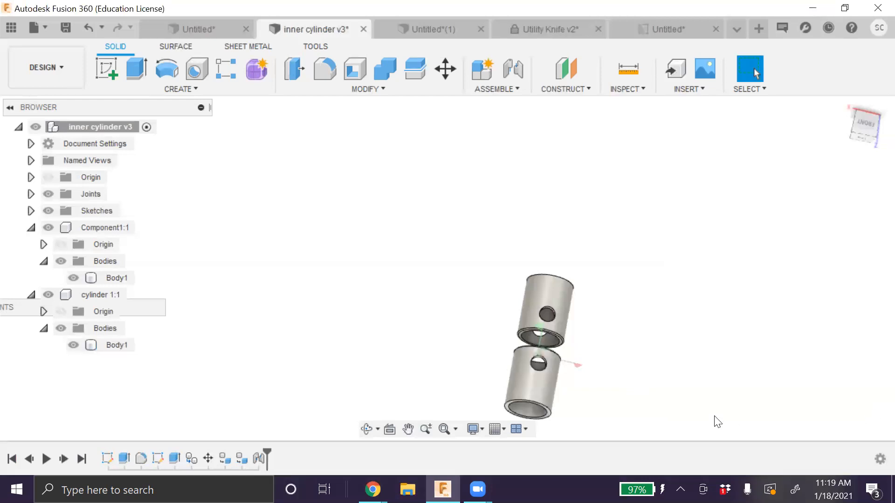
# - Close the three untitled drawings without saving them
pyautogui.click(737, 31)
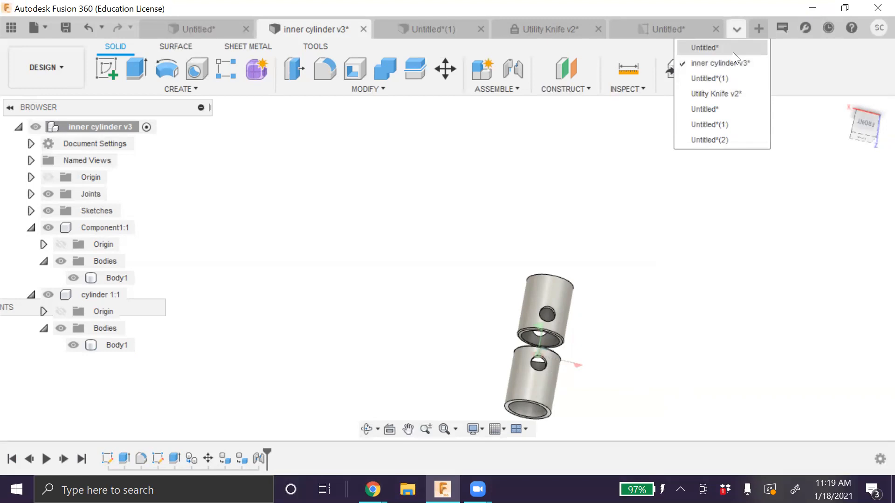
pyautogui.click(211, 28)
pyautogui.click(396, 30)
pyautogui.click(548, 29)
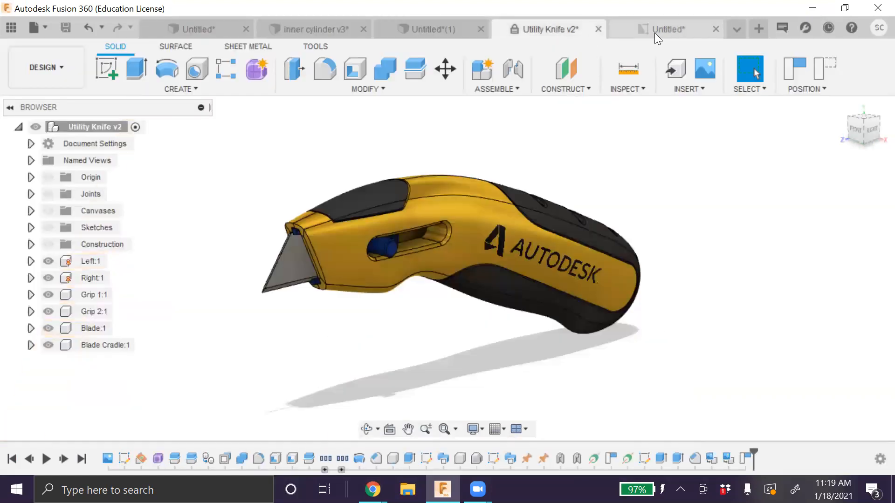
pyautogui.click(655, 31)
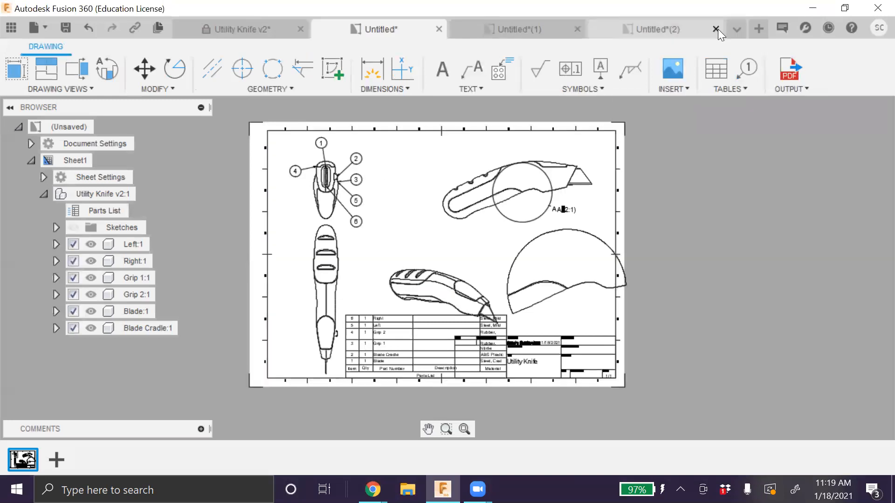
pyautogui.click(716, 29)
pyautogui.click(448, 263)
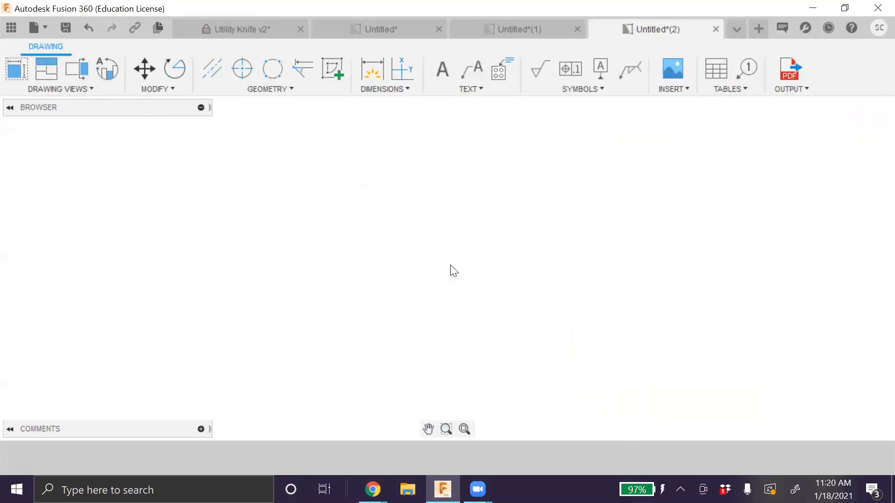
pyautogui.click(716, 30)
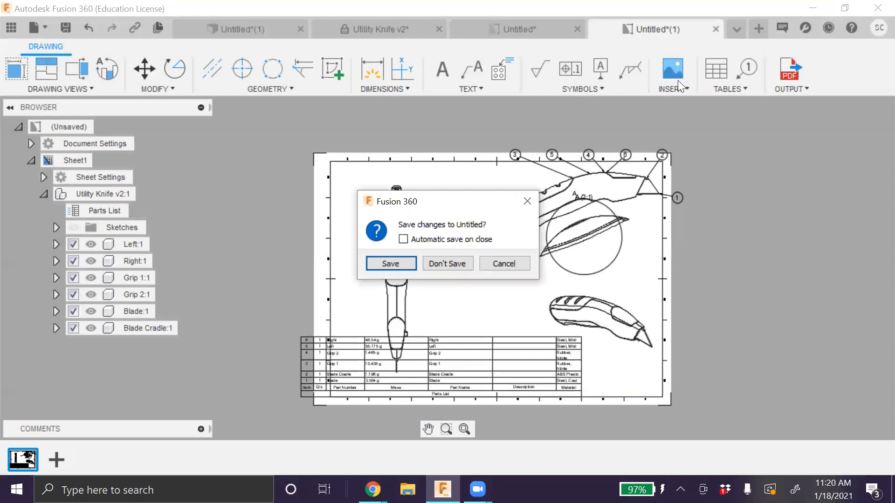
pyautogui.click(448, 262)
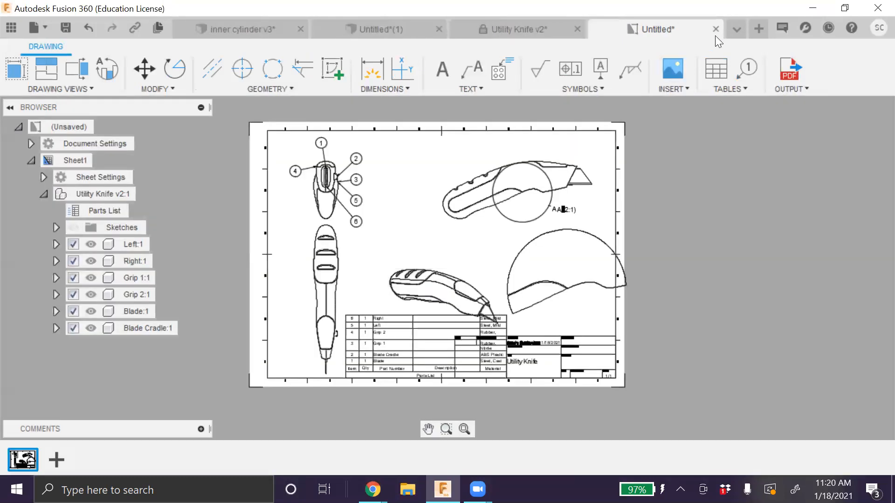
pyautogui.click(716, 29)
pyautogui.click(443, 264)
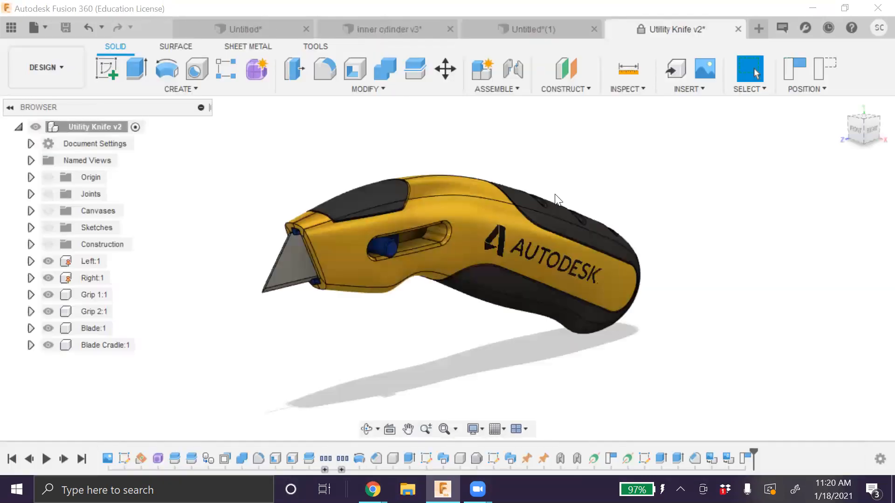
# - Close the Utility Knife design without saving and return to the inner cylinder design
pyautogui.click(738, 29)
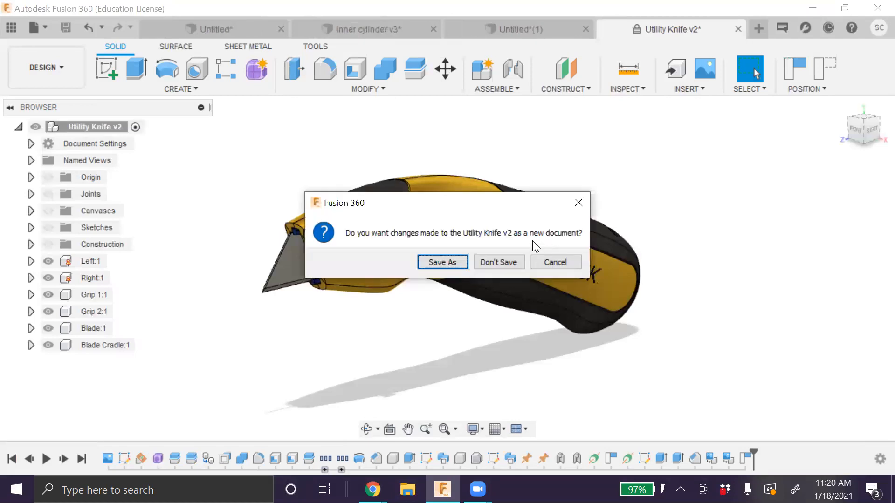
pyautogui.click(489, 263)
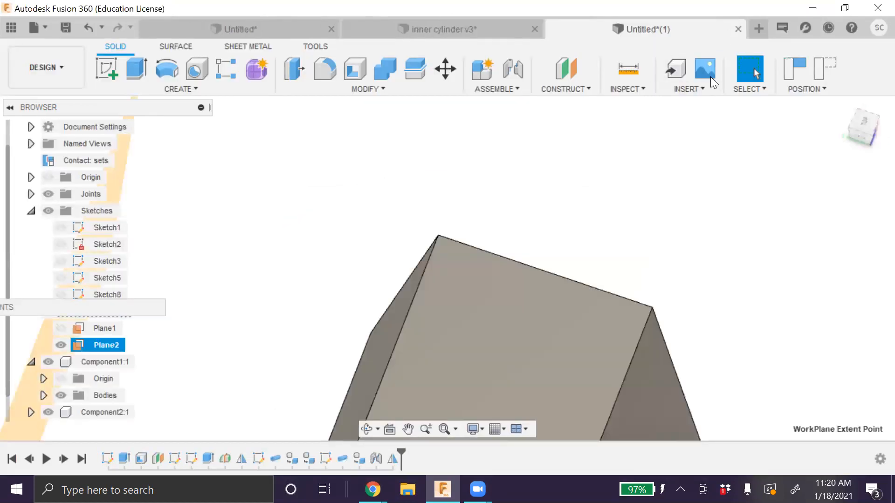
pyautogui.click(452, 29)
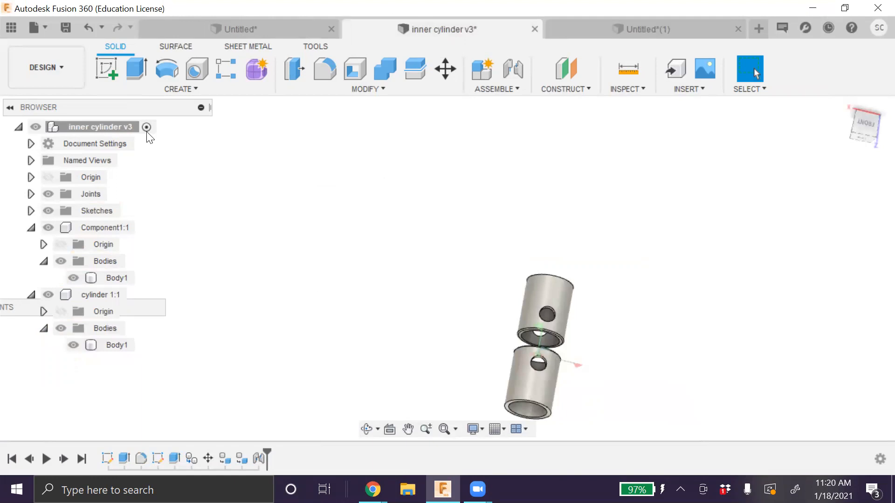
# - Create a new full-assembly drawing from the inner cylinder design with ISO standard, mm units and an A3 sheet, and place its front view at 1:5
pyautogui.click(46, 67)
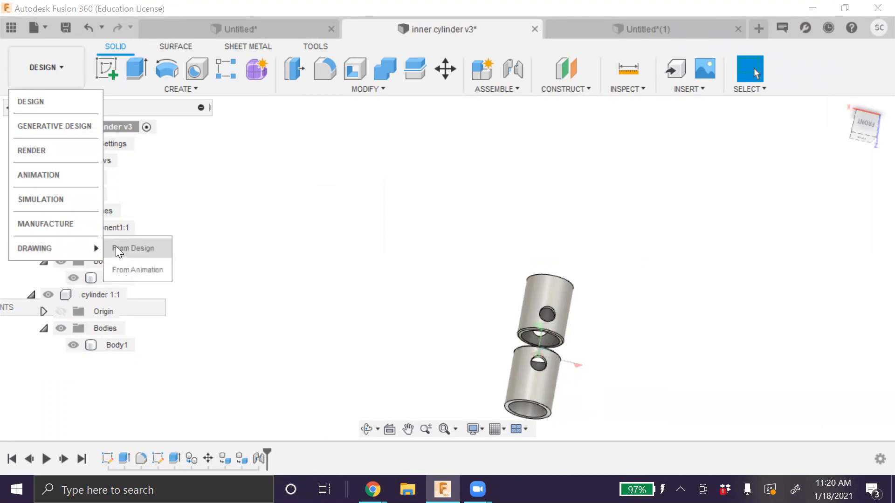
pyautogui.click(116, 249)
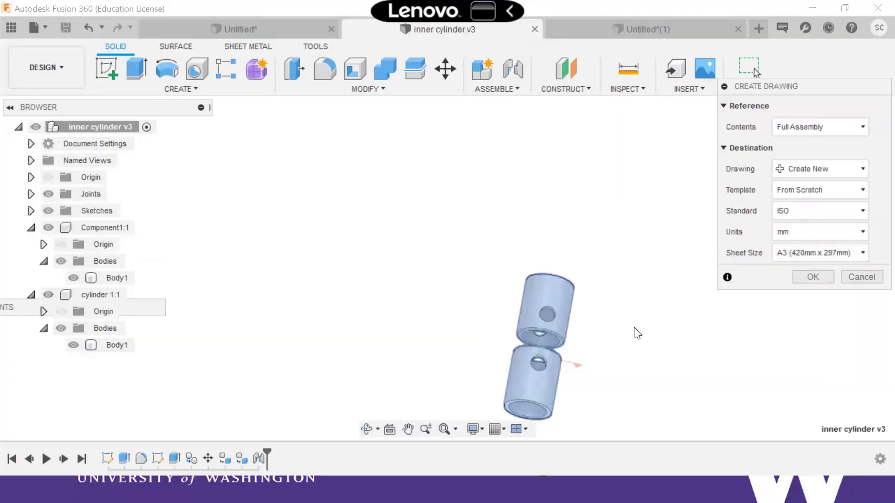
pyautogui.click(808, 277)
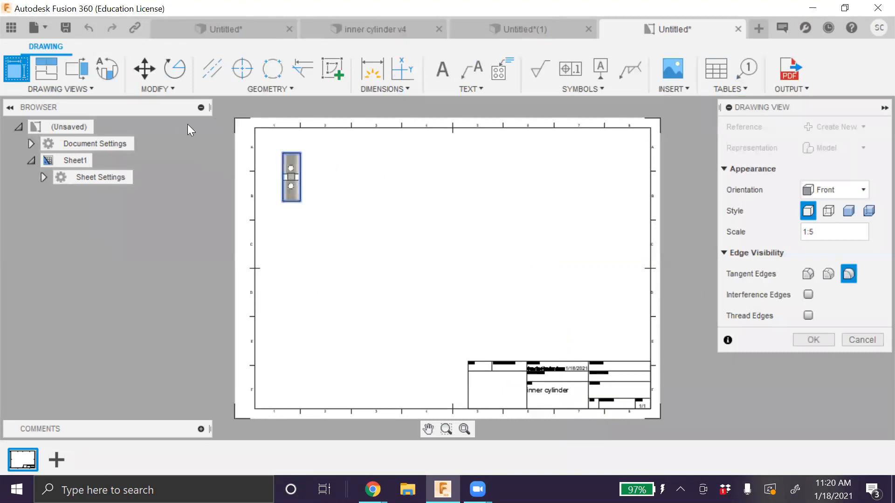
pyautogui.click(13, 70)
# - Project three views from the front view: one below it, an isometric near the sheet's middle, and a side view at upper right
pyautogui.click(61, 81)
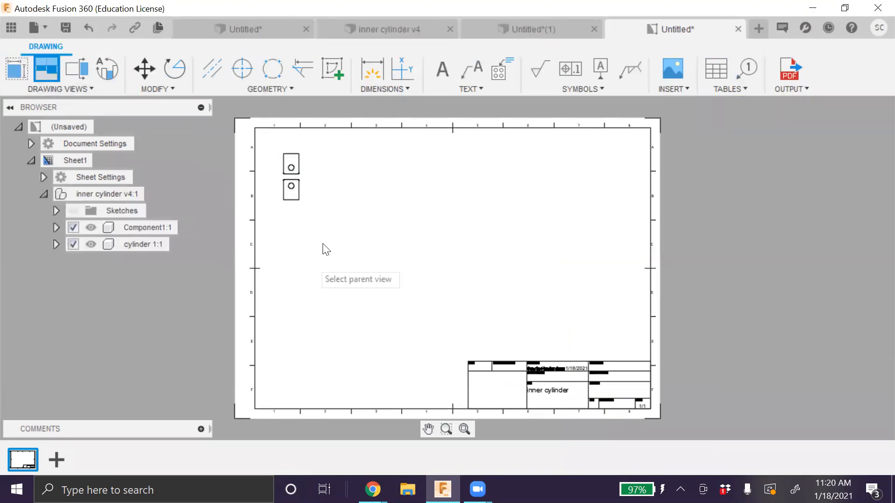
pyautogui.click(294, 180)
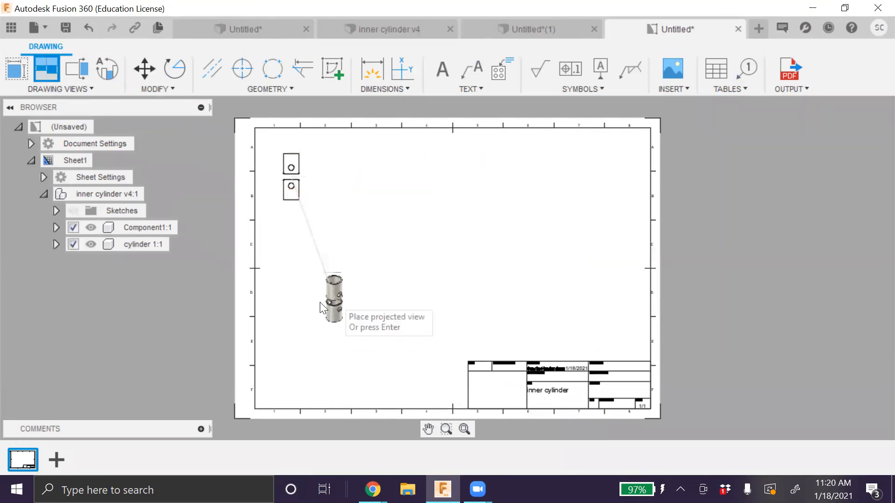
pyautogui.click(298, 357)
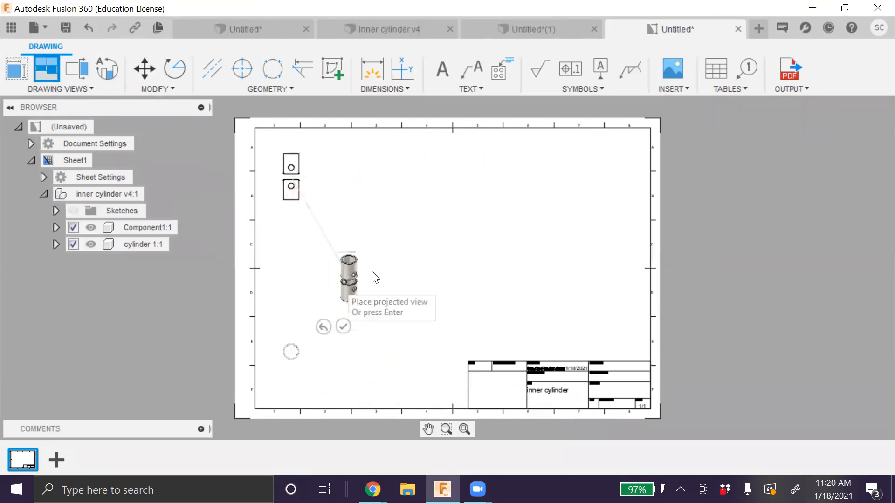
pyautogui.click(476, 298)
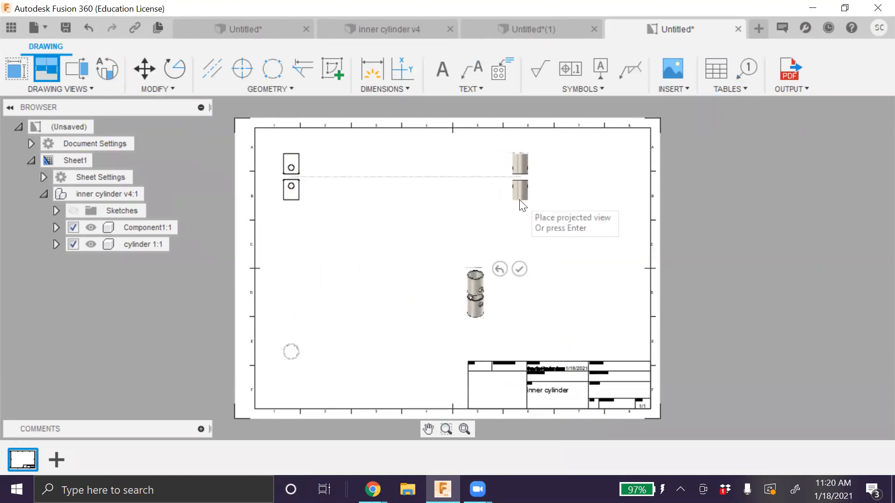
pyautogui.click(521, 205)
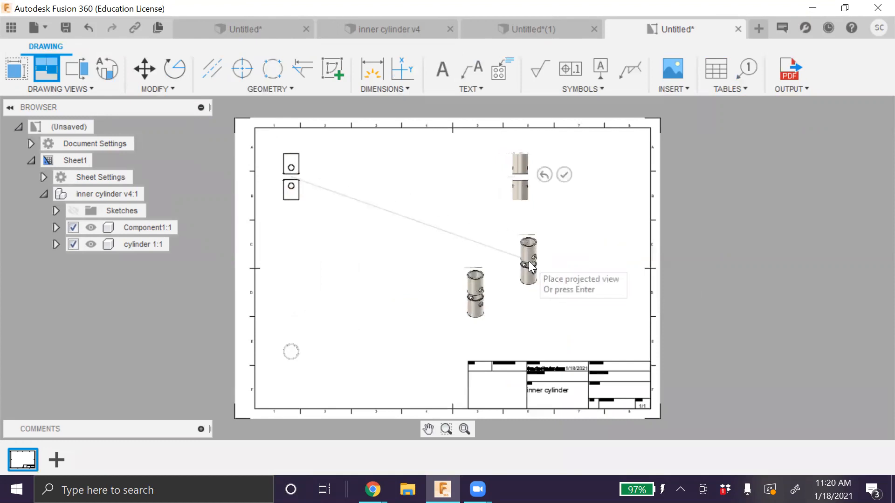
pyautogui.press('Return')
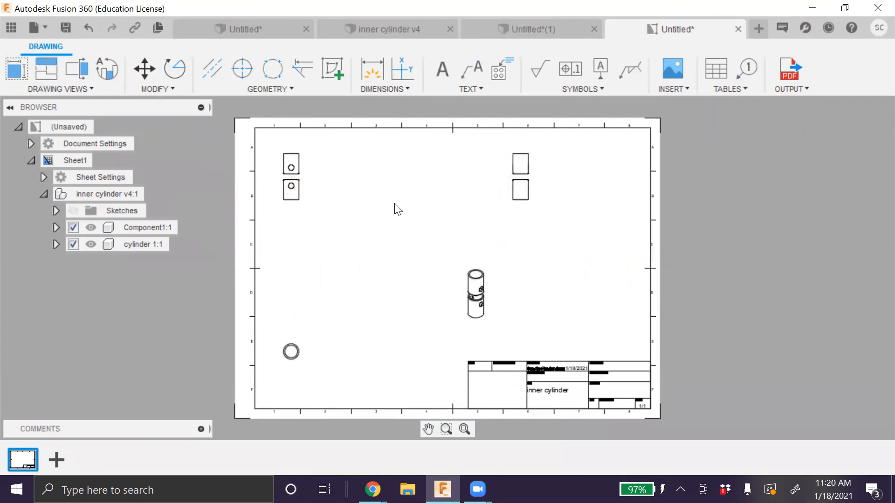
# - Create a full section view A-A along a diagonal line across both cylinders of the isometric view, placed beside it at 1:5
pyautogui.click(108, 70)
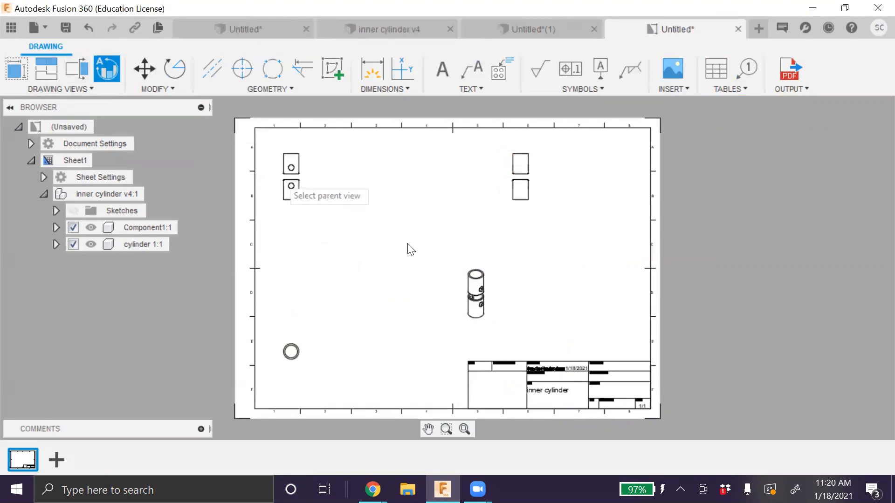
pyautogui.scroll(5, 477, 287)
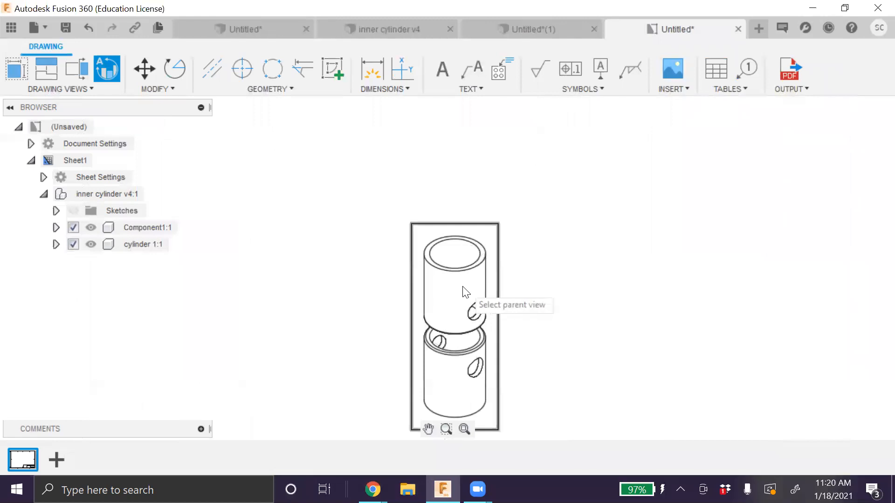
pyautogui.click(85, 75)
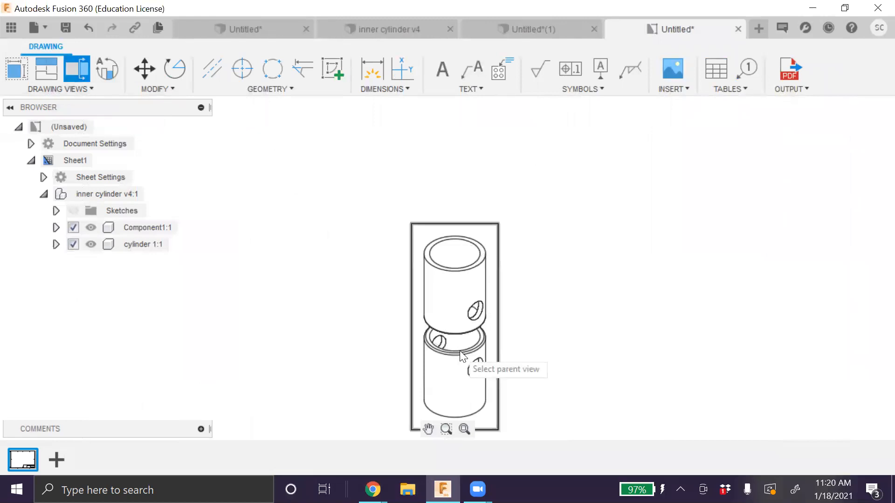
pyautogui.click(435, 300)
pyautogui.click(423, 285)
pyautogui.click(484, 384)
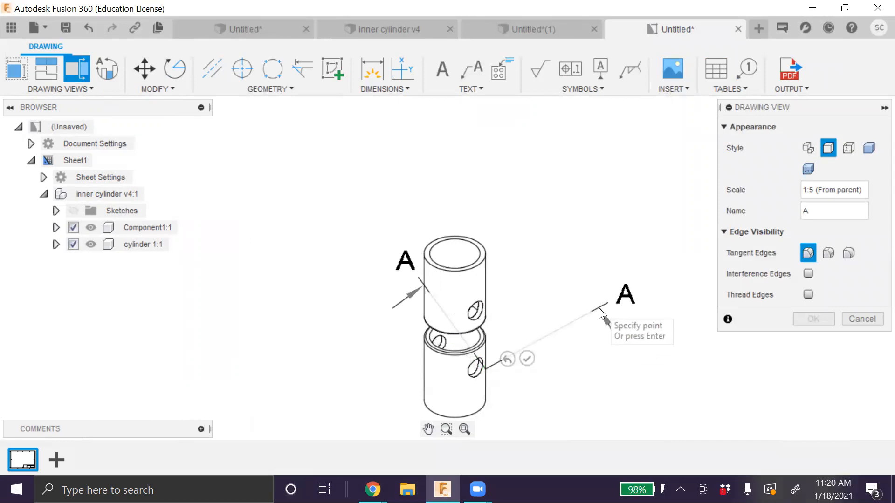
pyautogui.press('Return')
pyautogui.click(558, 264)
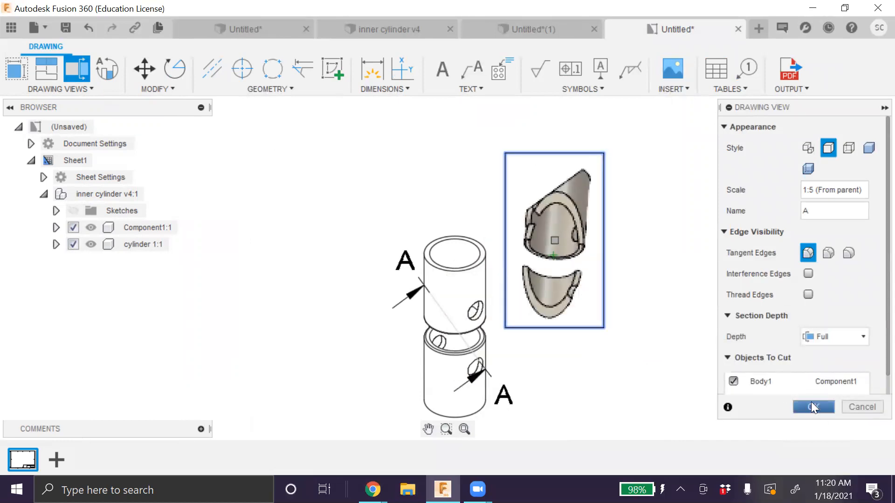
pyautogui.click(812, 407)
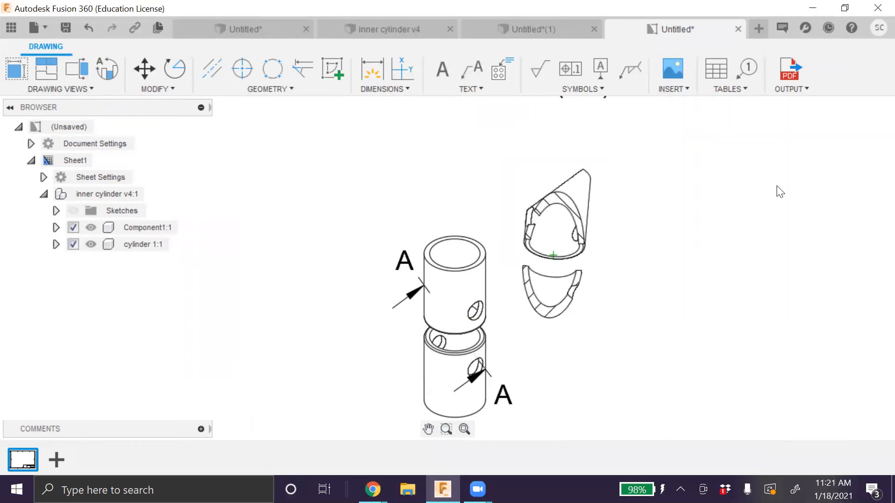
# - Insert an automatic first-level parts list near the sheet's lower edge, beneath the circular end view
pyautogui.press('F6')
pyautogui.click(716, 69)
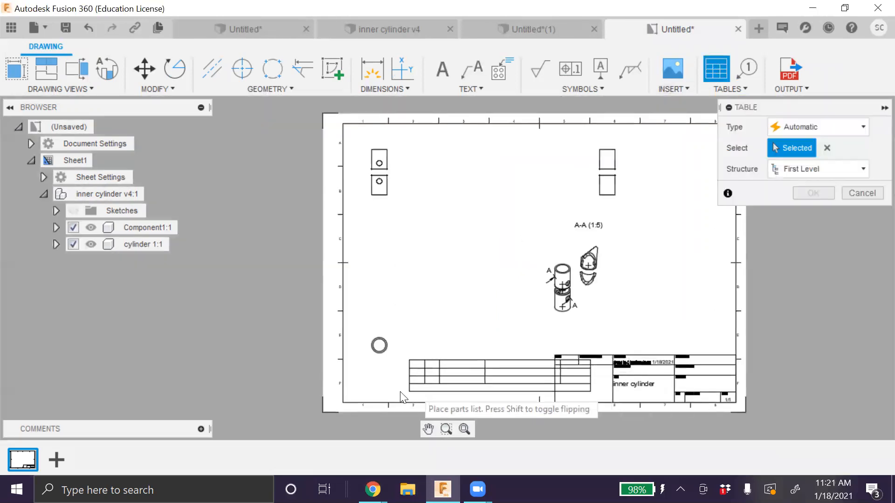
pyautogui.click(361, 394)
pyautogui.scroll(5, 404, 386)
pyautogui.scroll(-1, 403, 385)
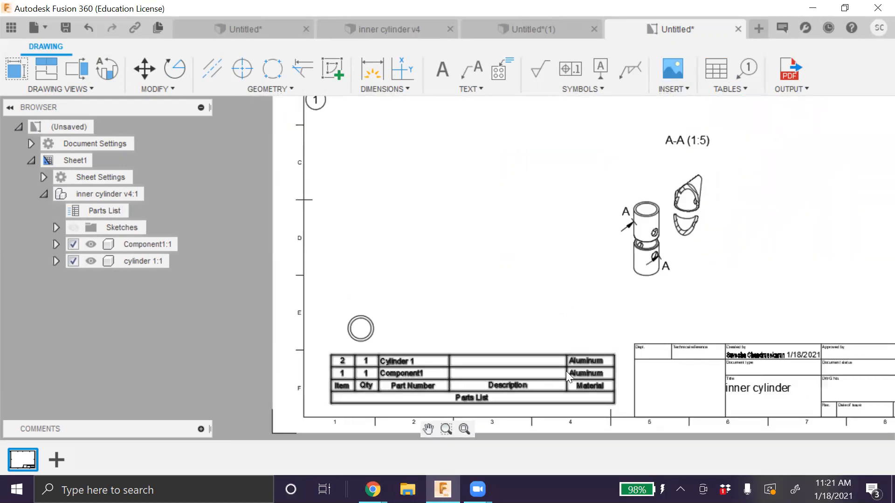
pyautogui.scroll(2, 461, 362)
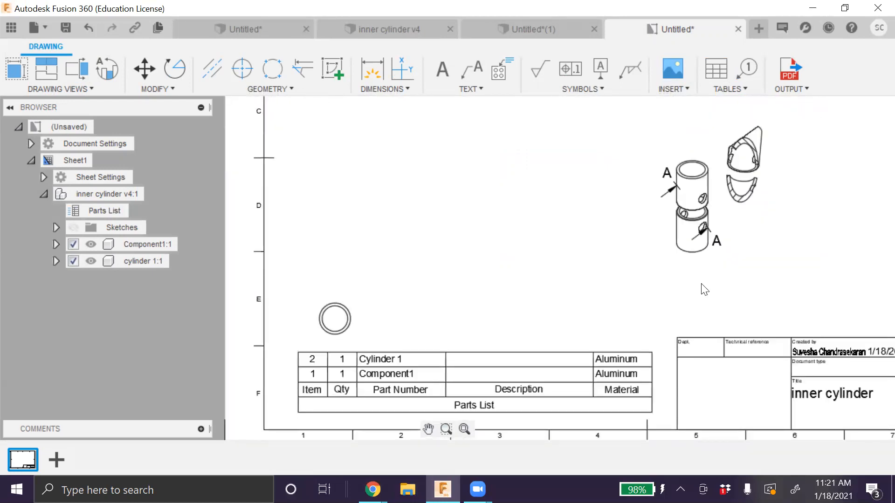
# - Add the Mass and Part Name columns to the parts list
pyautogui.doubleClick(438, 386)
pyautogui.click(761, 312)
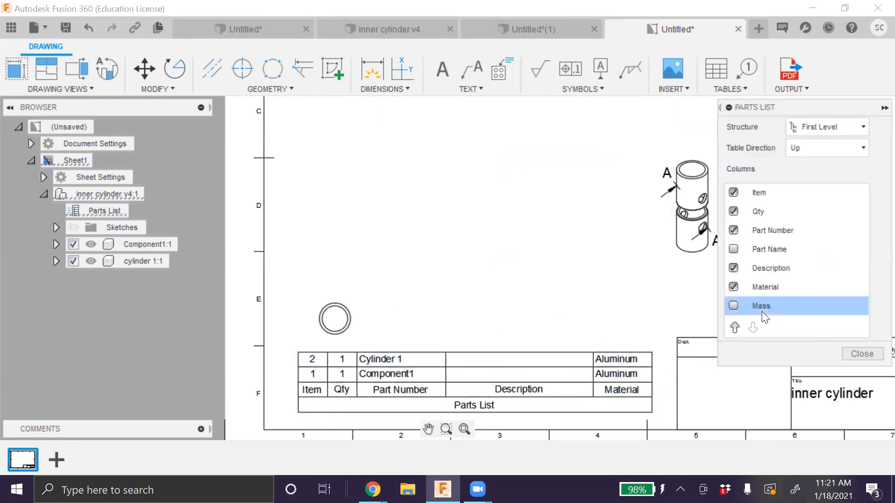
pyautogui.click(730, 305)
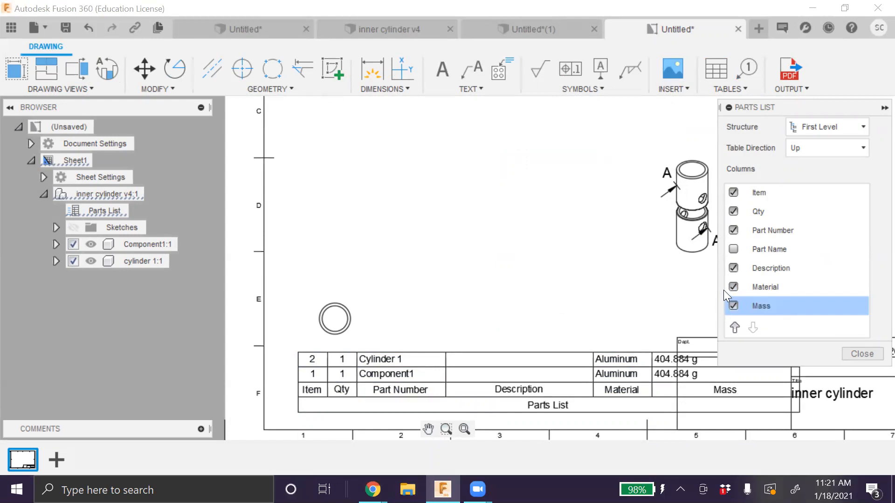
pyautogui.click(733, 249)
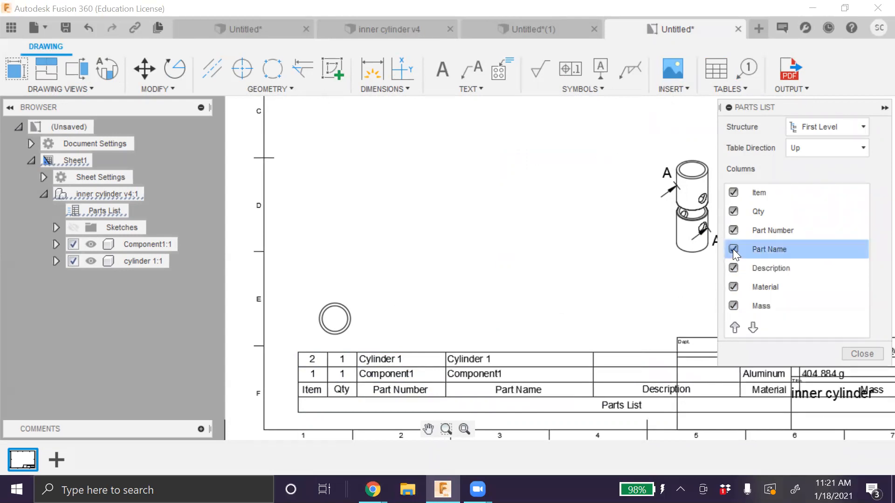
# - Reorder the parts list so that Part Name is the first column
pyautogui.click(752, 329)
pyautogui.click(752, 332)
pyautogui.click(752, 332)
pyautogui.click(741, 331)
pyautogui.click(741, 331)
pyautogui.click(741, 332)
pyautogui.click(741, 331)
pyautogui.click(741, 332)
pyautogui.click(741, 331)
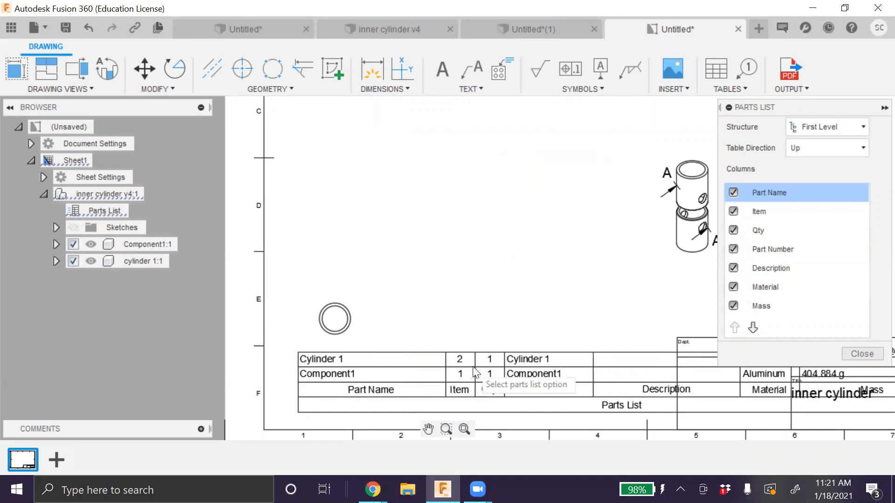
# - Add a standard balloon to the lower cylinder of the isometric view, placed to the left of the view
pyautogui.scroll(-3, 480, 368)
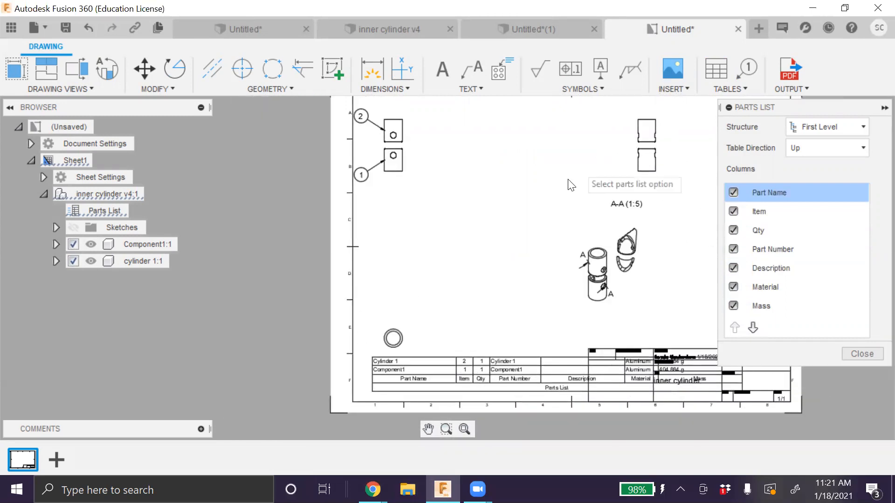
pyautogui.click(711, 88)
pyautogui.click(750, 172)
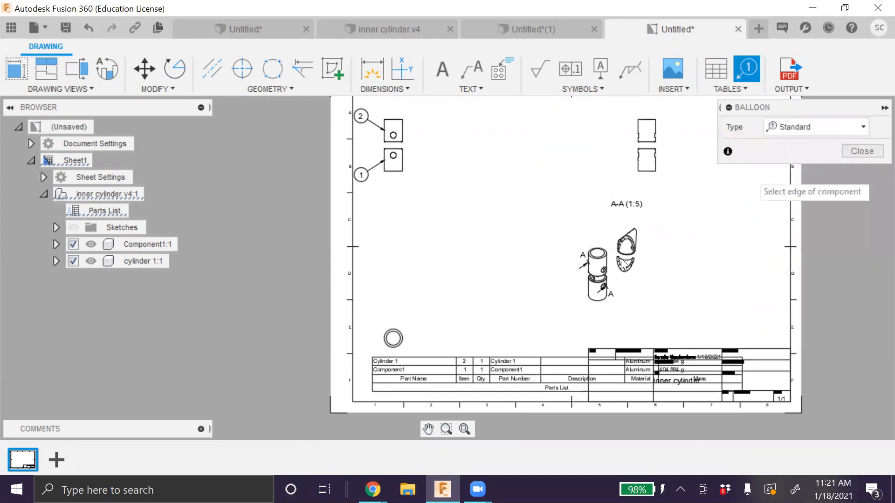
pyautogui.click(601, 281)
pyautogui.click(503, 306)
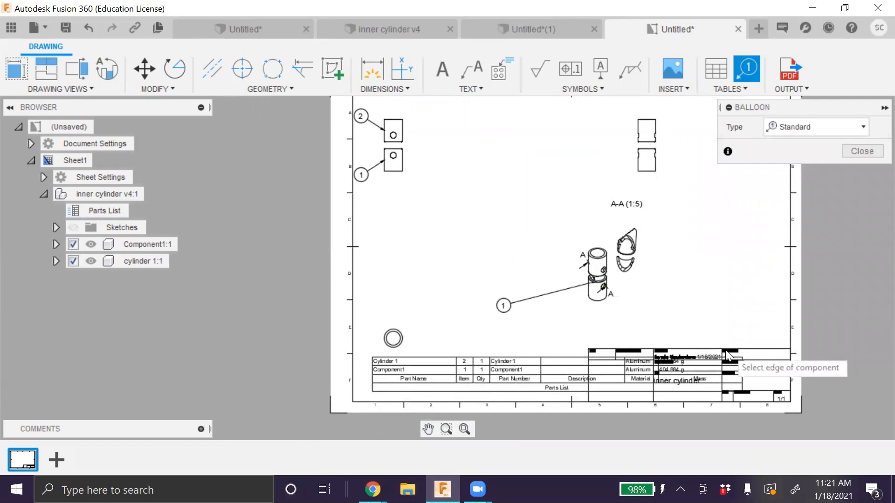
# - Delete the parts list from the sheet
pyautogui.scroll(3, 660, 375)
pyautogui.scroll(3, 660, 374)
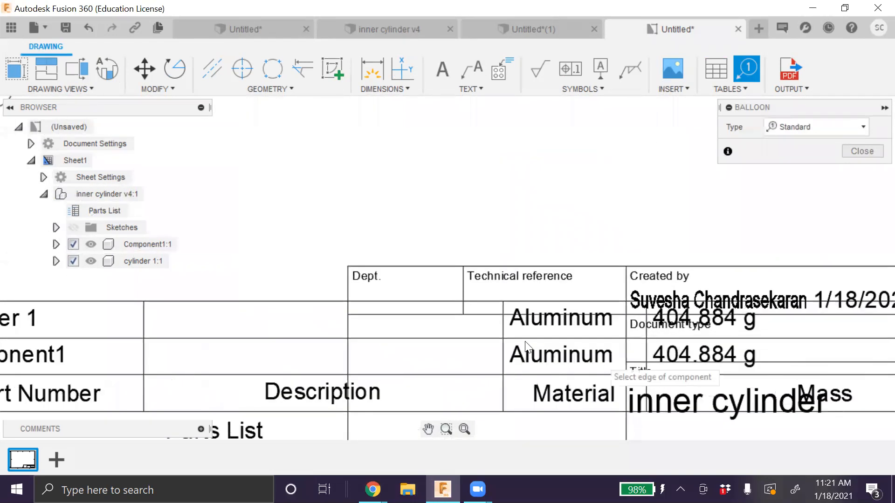
pyautogui.press('Escape')
pyautogui.click(320, 309)
pyautogui.press('Delete')
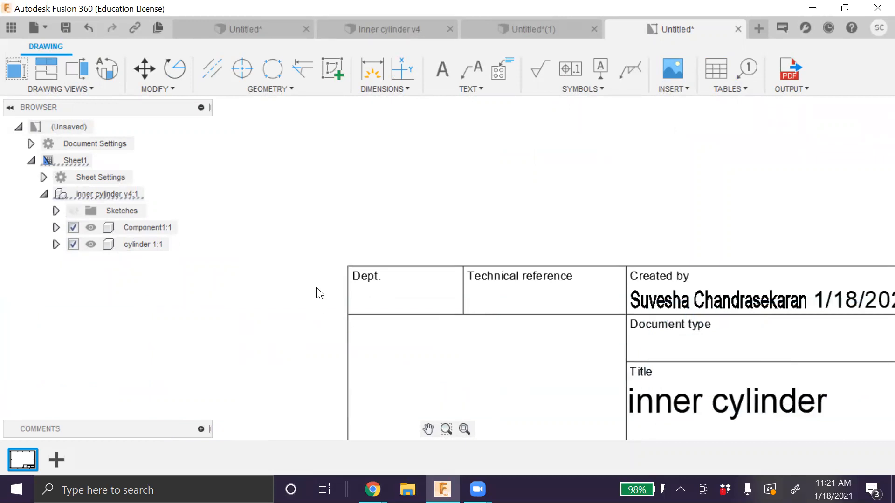
# - Examine the title block's creator, date, title and sheet number fields, and the overall sheet layout
pyautogui.scroll(-5, 322, 295)
pyautogui.scroll(5, 325, 295)
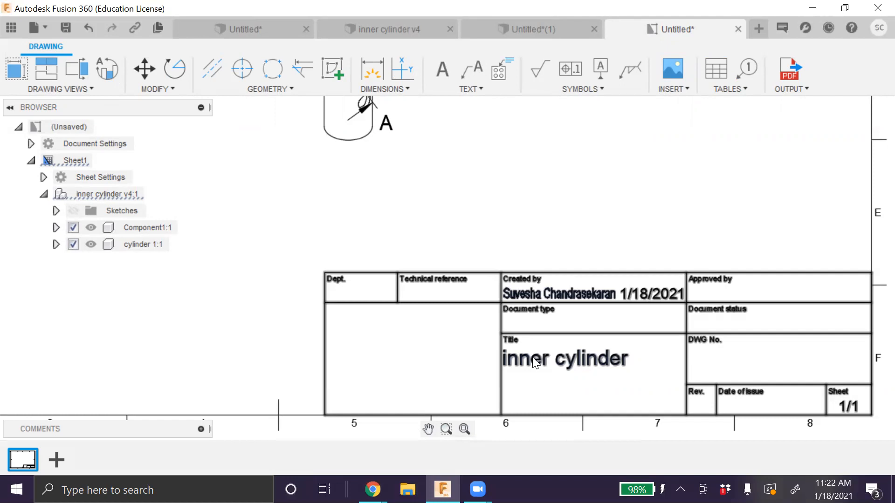
pyautogui.click(563, 370)
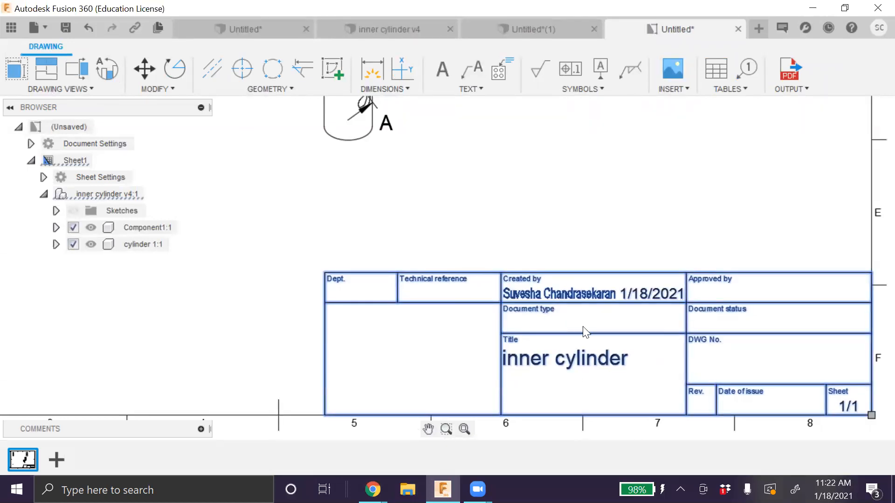
pyautogui.press('Escape')
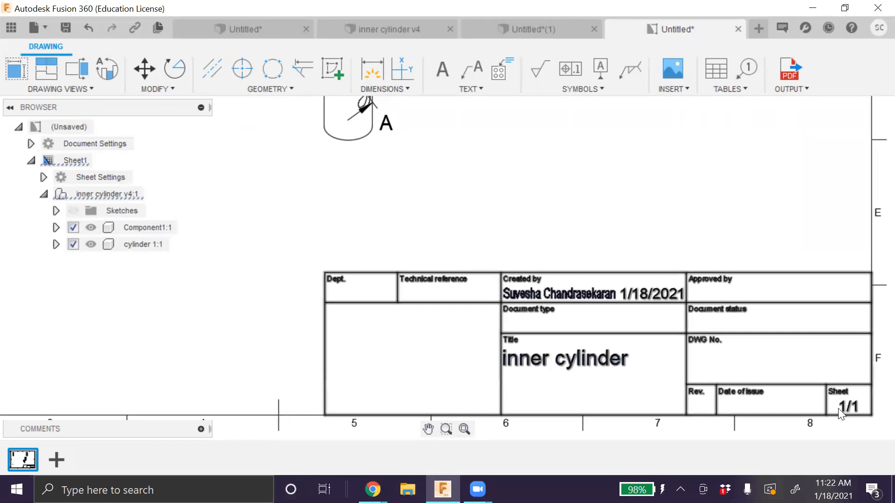
pyautogui.scroll(-5, 769, 397)
pyautogui.scroll(-1, 586, 328)
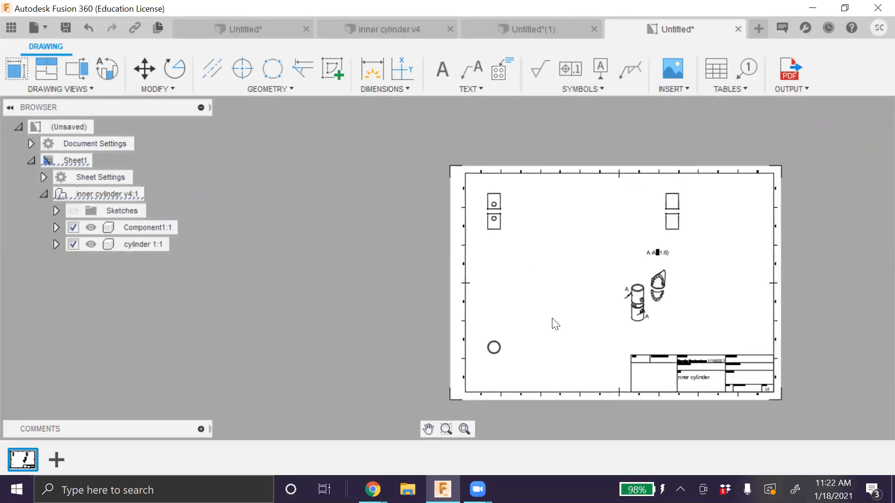
pyautogui.scroll(2, 556, 317)
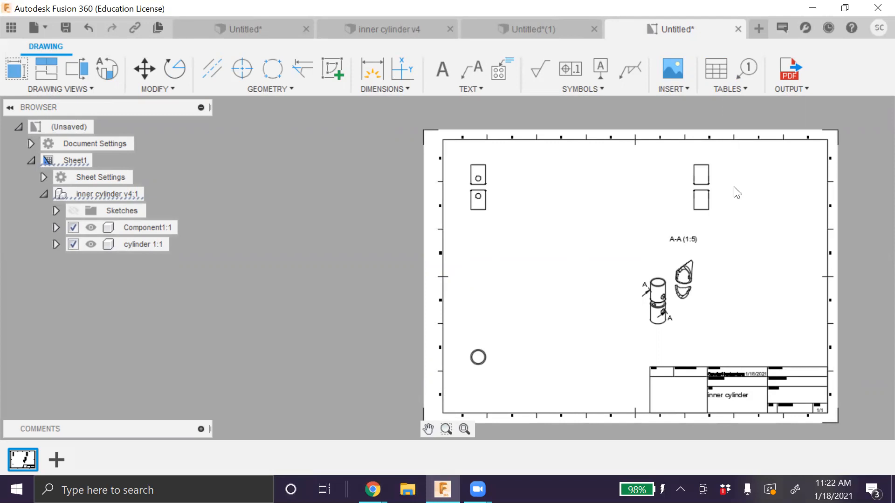
# - Set up a PDF output of the current sheet only, with lineweights enabled
pyautogui.click(798, 71)
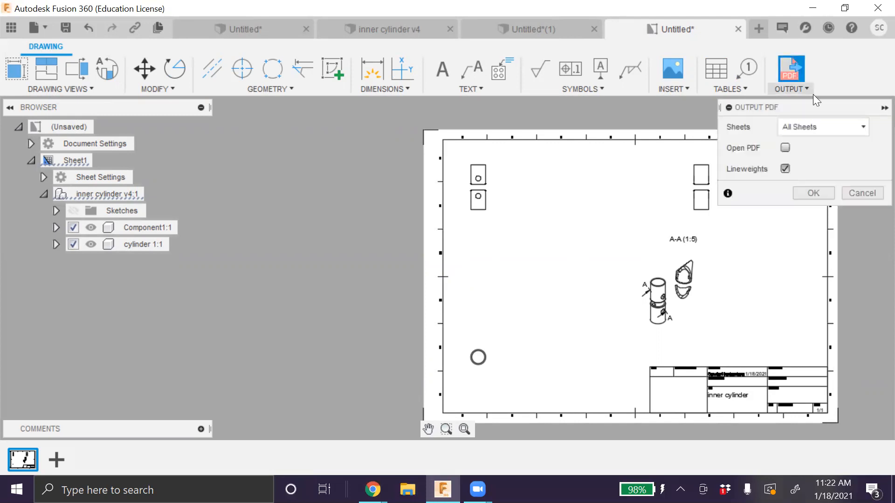
pyautogui.click(837, 128)
pyautogui.click(832, 144)
pyautogui.click(834, 130)
pyautogui.click(841, 146)
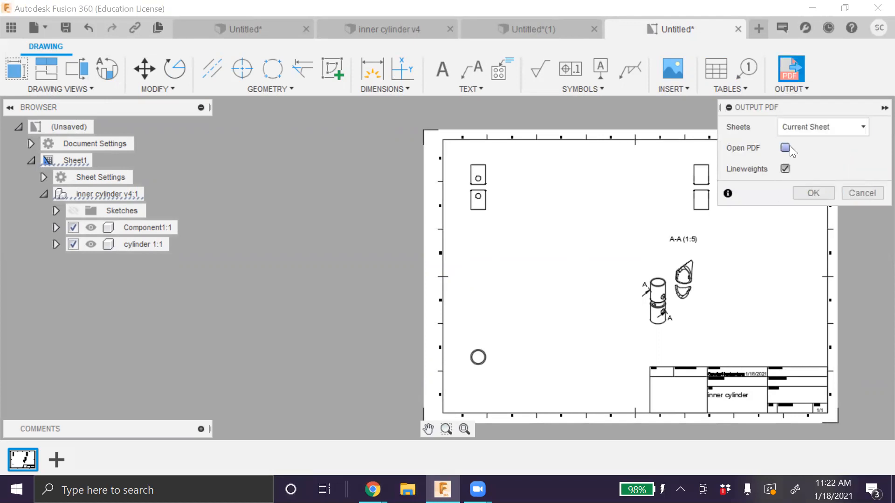
pyautogui.click(802, 194)
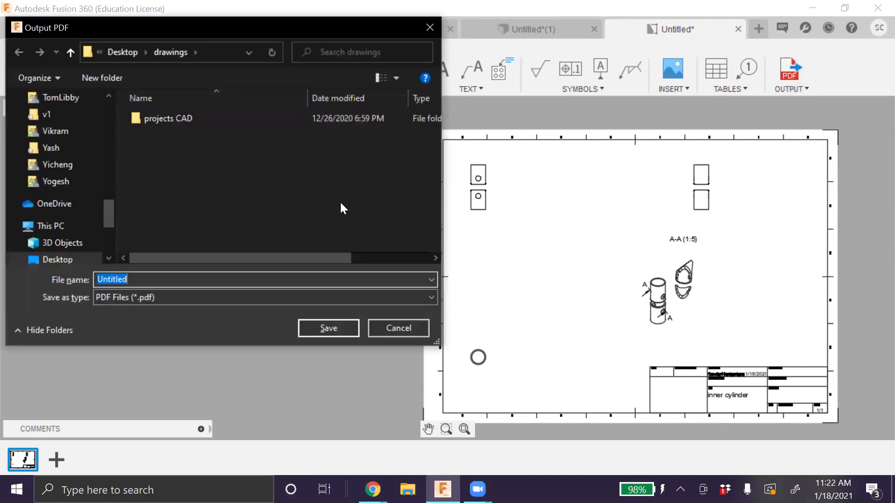
# - Name the PDF file test, change the save location to This PC, and save it
pyautogui.write('t')
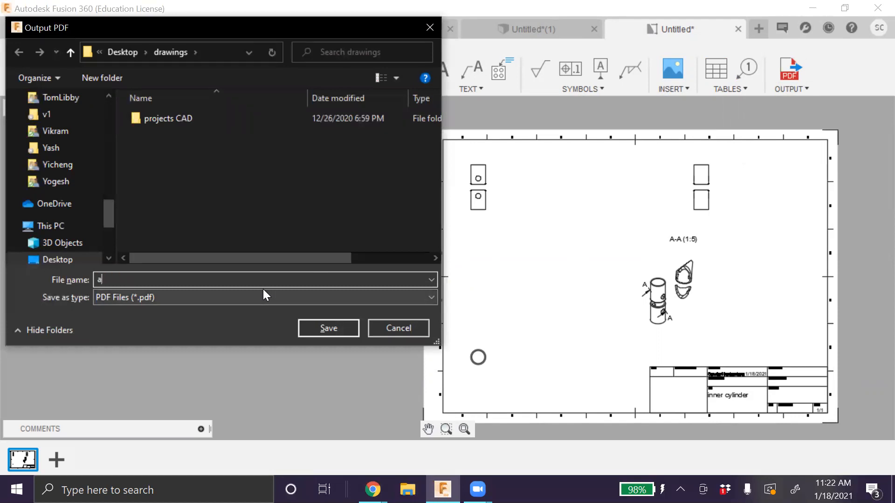
pyautogui.write('est')
pyautogui.click(133, 52)
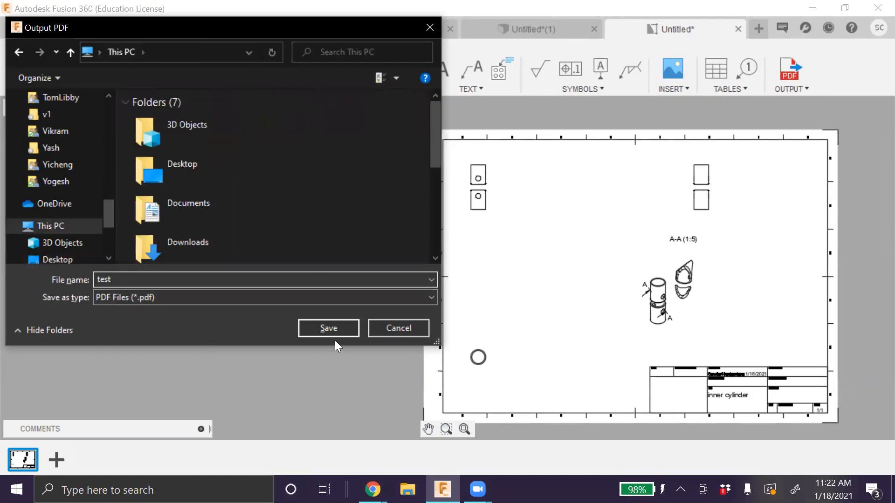
pyautogui.click(328, 329)
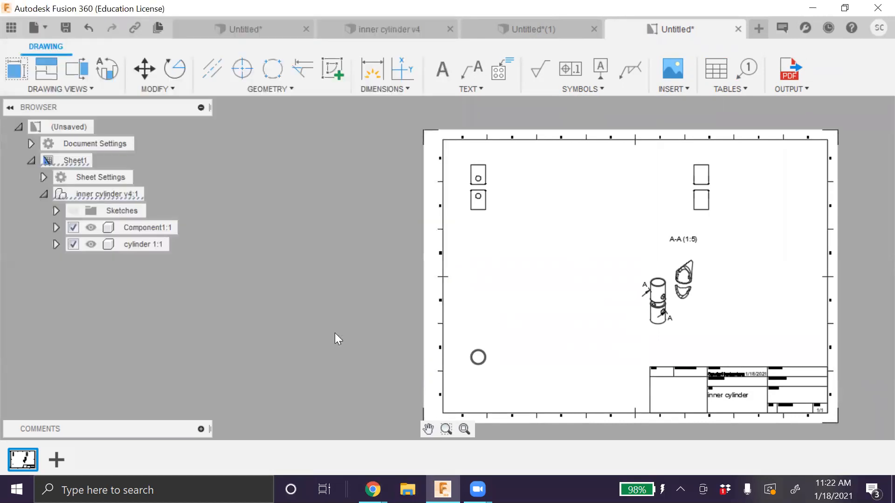